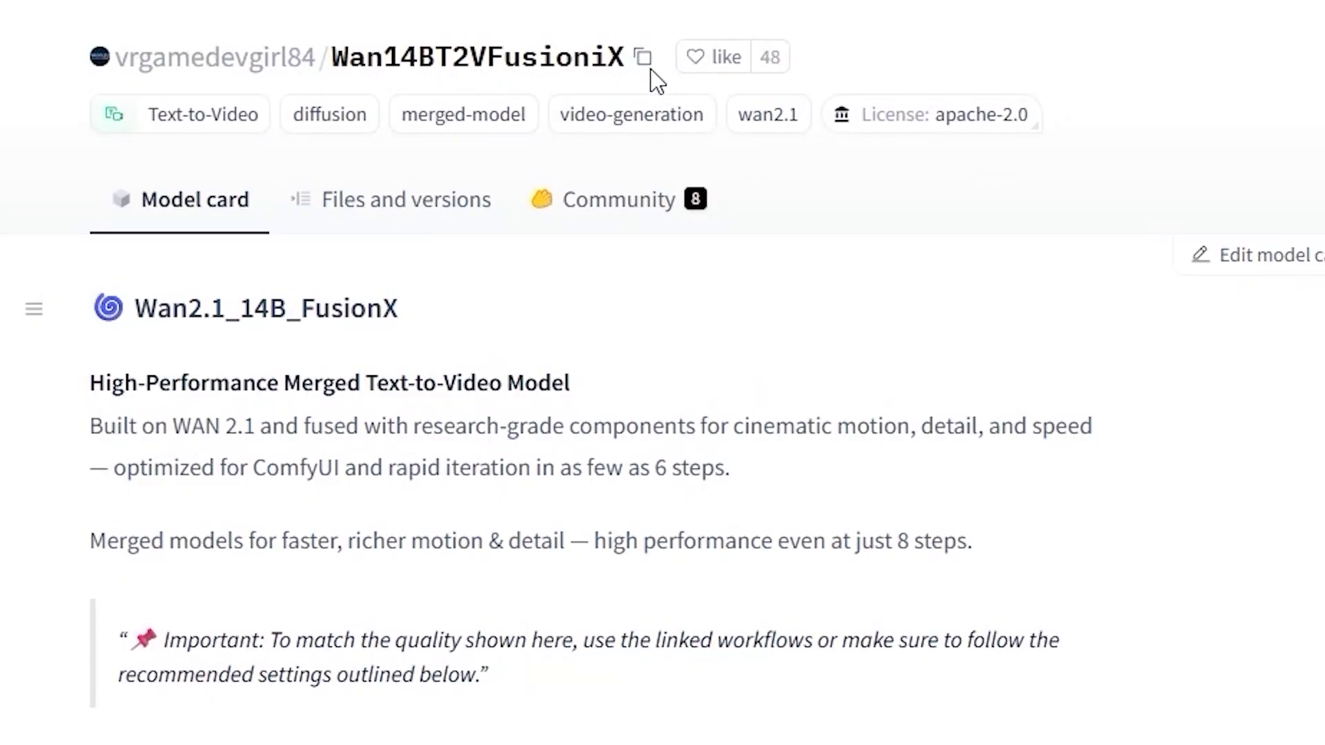
# Select the full Wan14BT2VFusioniX repo name on the Hugging Face model card
pyautogui.moveTo(651, 69); pyautogui.dragTo(330, 34)
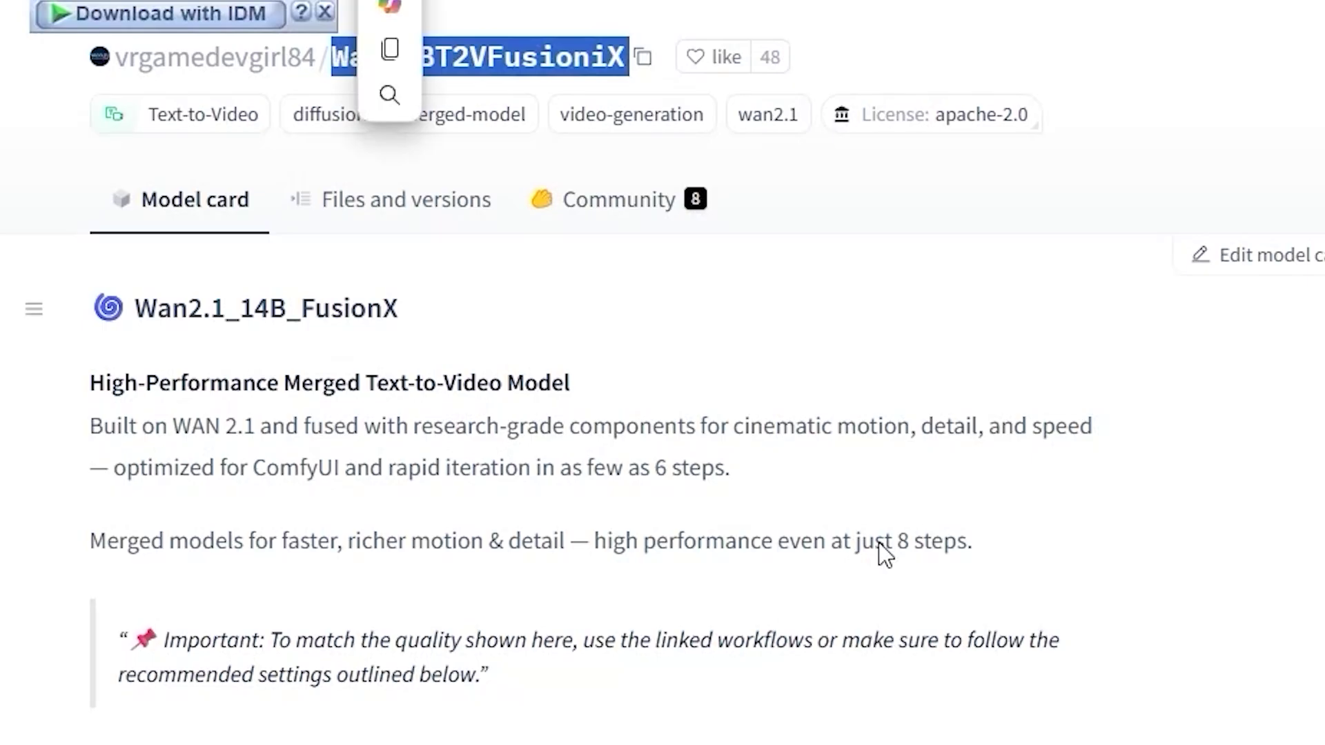
pyautogui.click(921, 387)
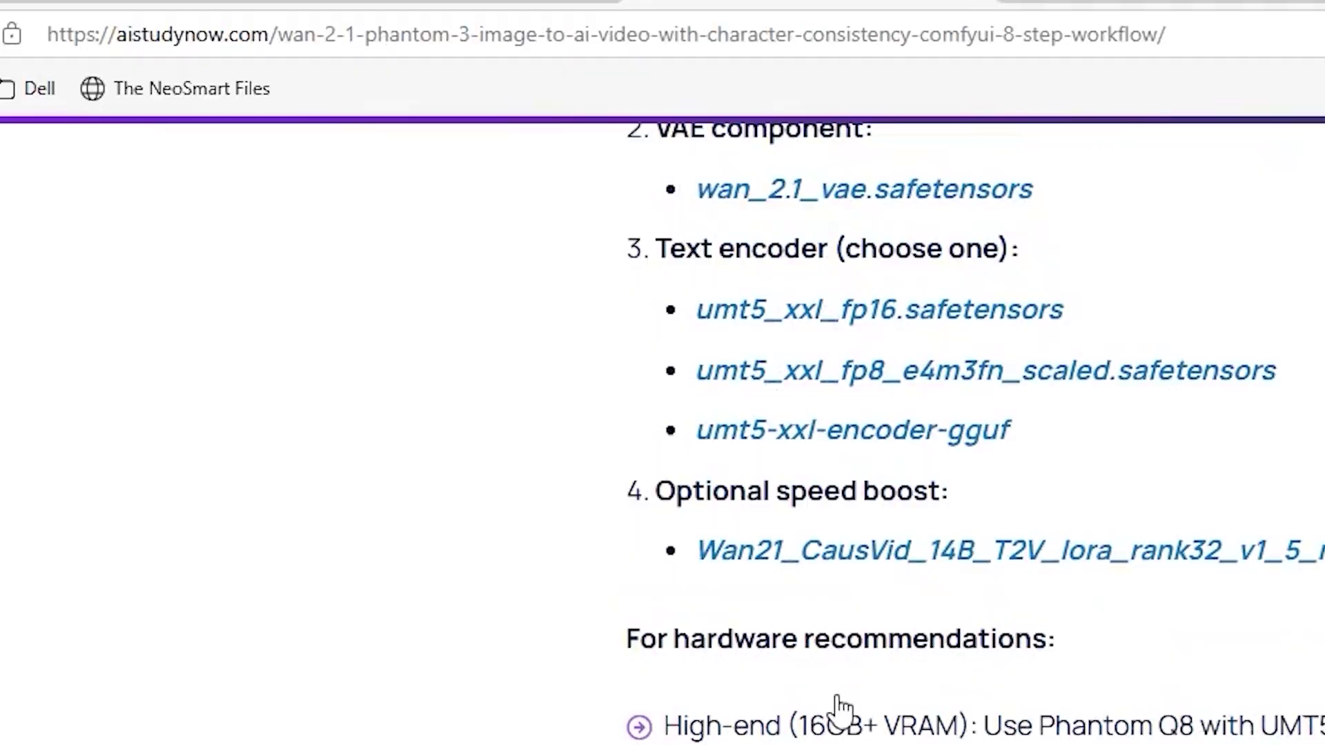
# Scroll the Wan 2.1 Phantom article down to the model file links and the workflow download box
pyautogui.scroll(-15, 845, 690)
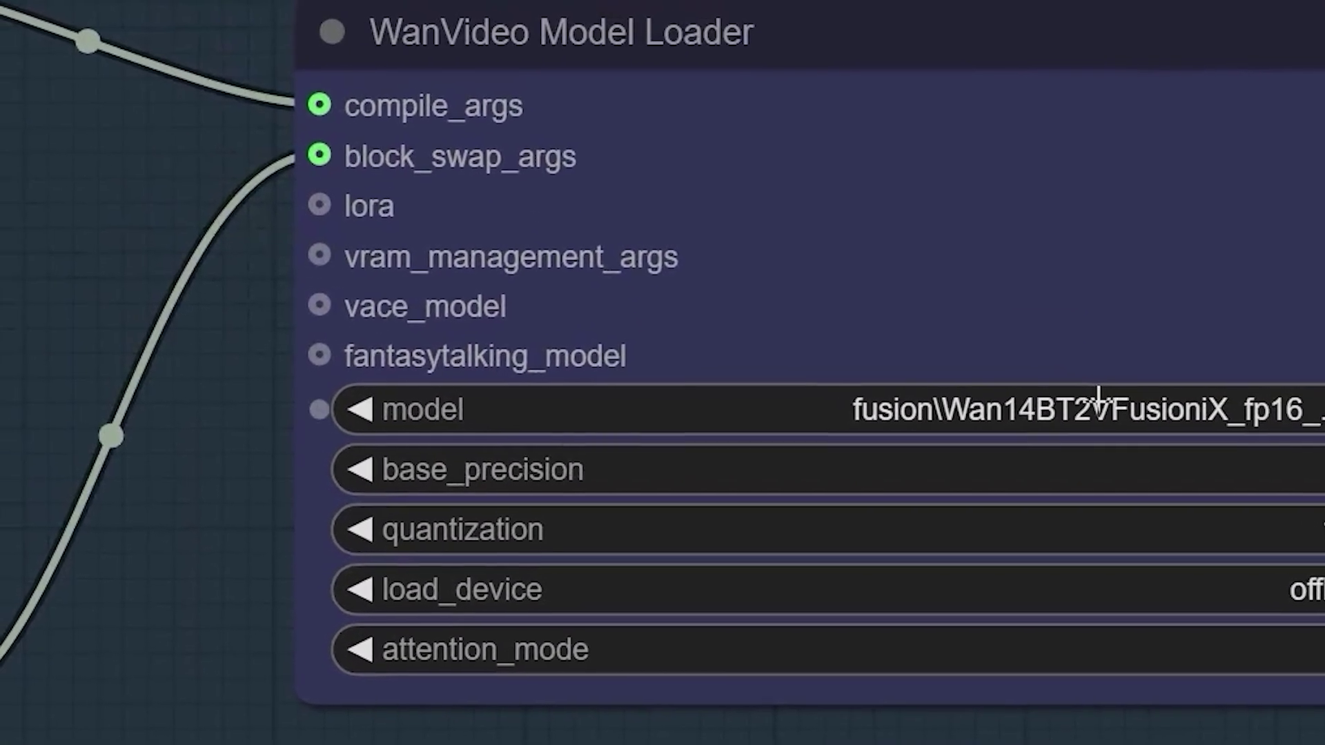
pyautogui.click(1098, 399)
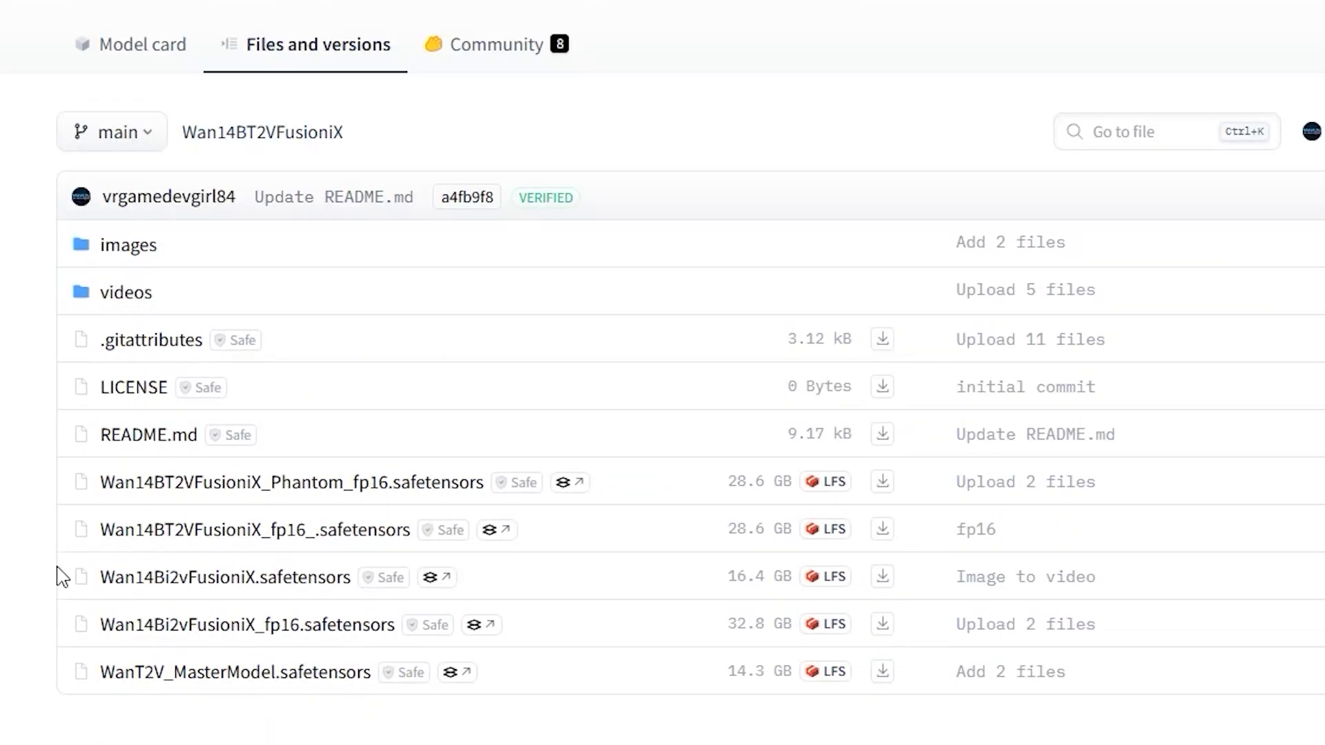
# Send the fp16 Wan14Bi2vFusioniX model to IDM with the fusion save folder, then cancel the download
pyautogui.moveTo(78, 570); pyautogui.dragTo(333, 575)
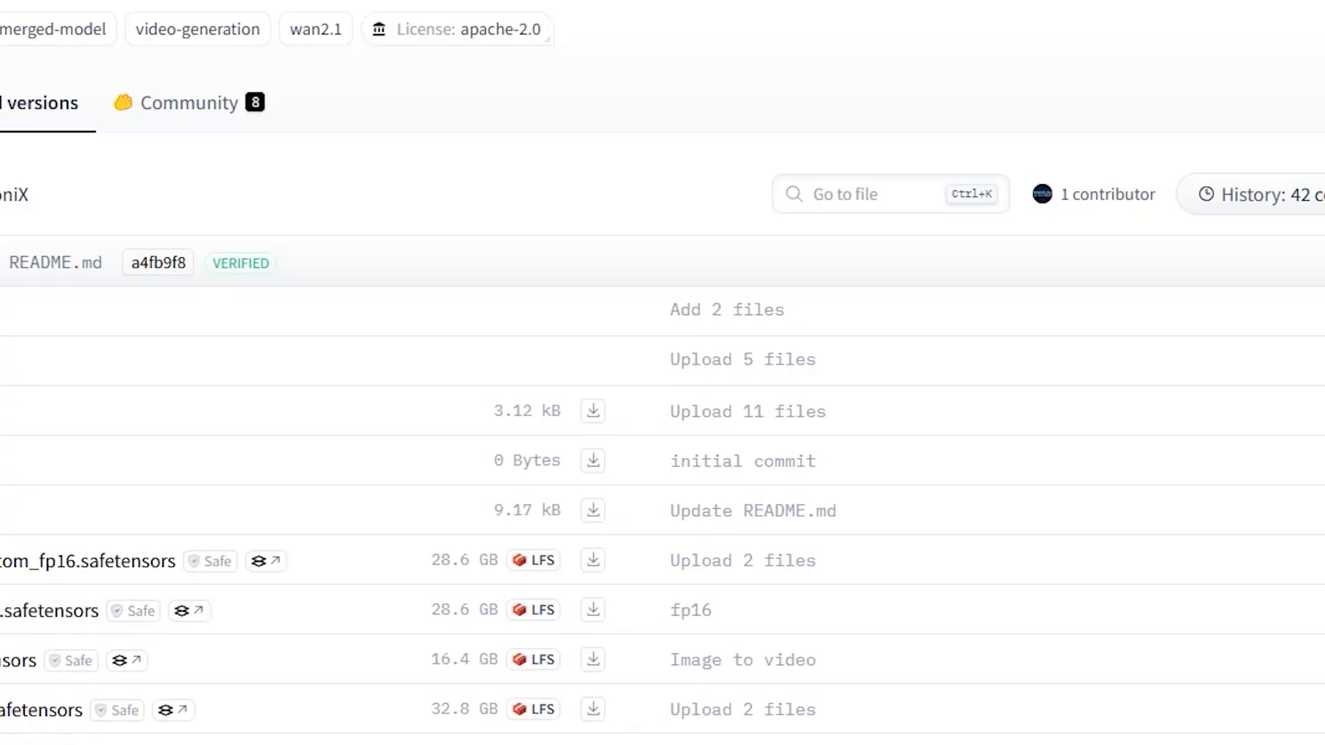
pyautogui.rightClick(588, 618)
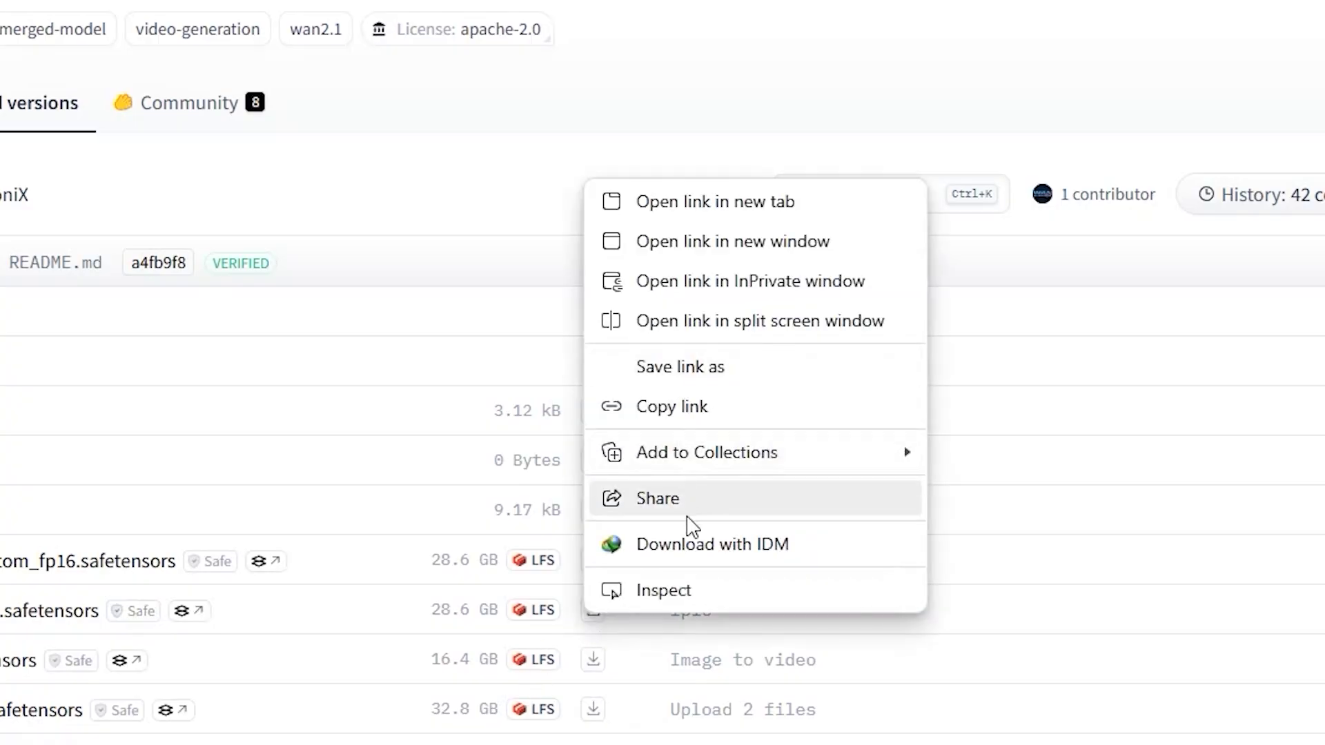
pyautogui.click(690, 544)
pyautogui.click(867, 320)
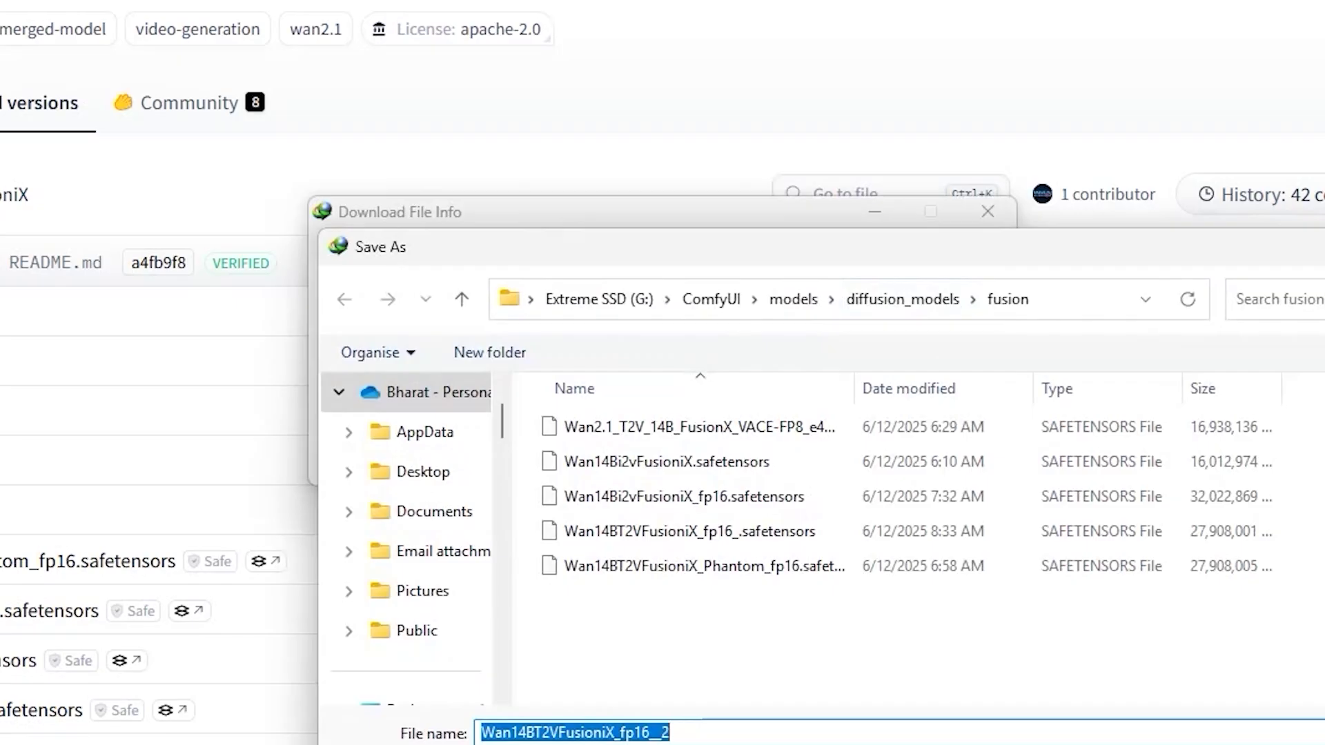
pyautogui.press('Return')
pyautogui.click(833, 471)
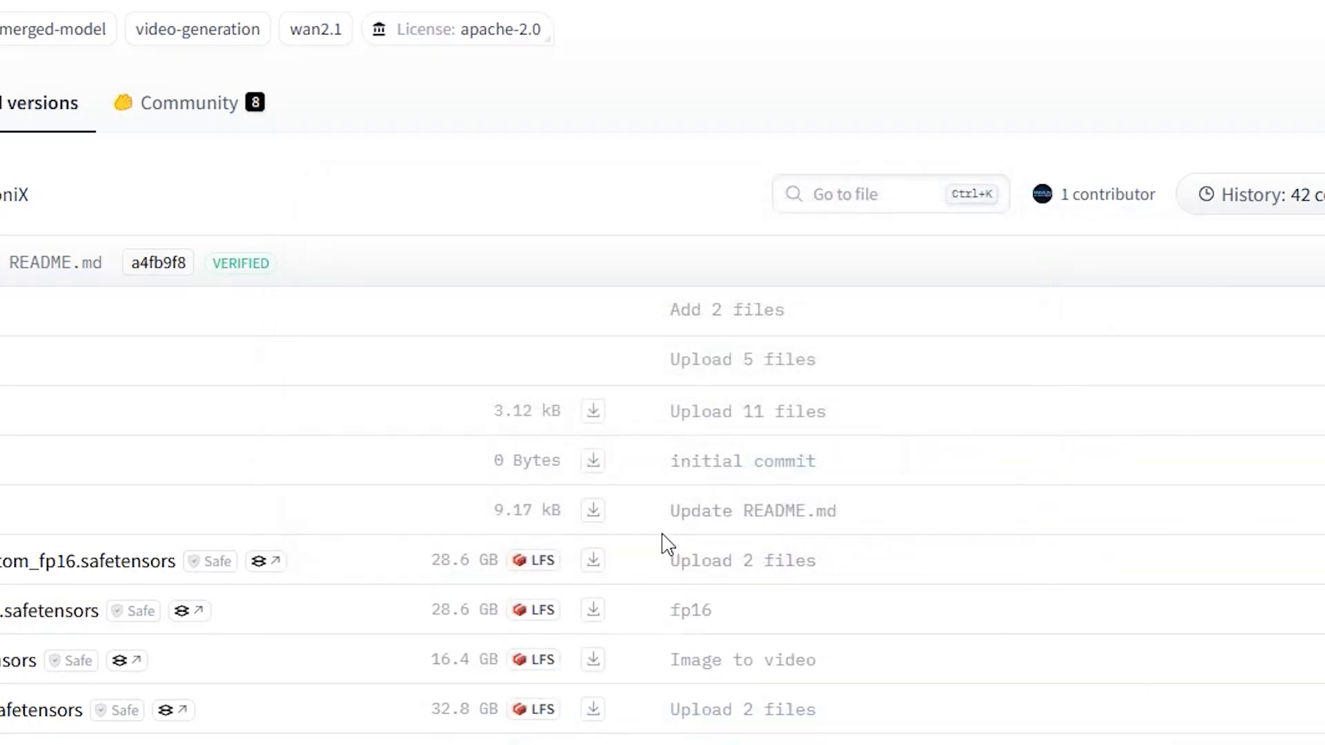
# Open the Phantom_Wan_14B_FusionX repo's list of GGUF quantized files
pyautogui.click(592, 560)
pyautogui.moveTo(39, 661); pyautogui.dragTo(0, 661)
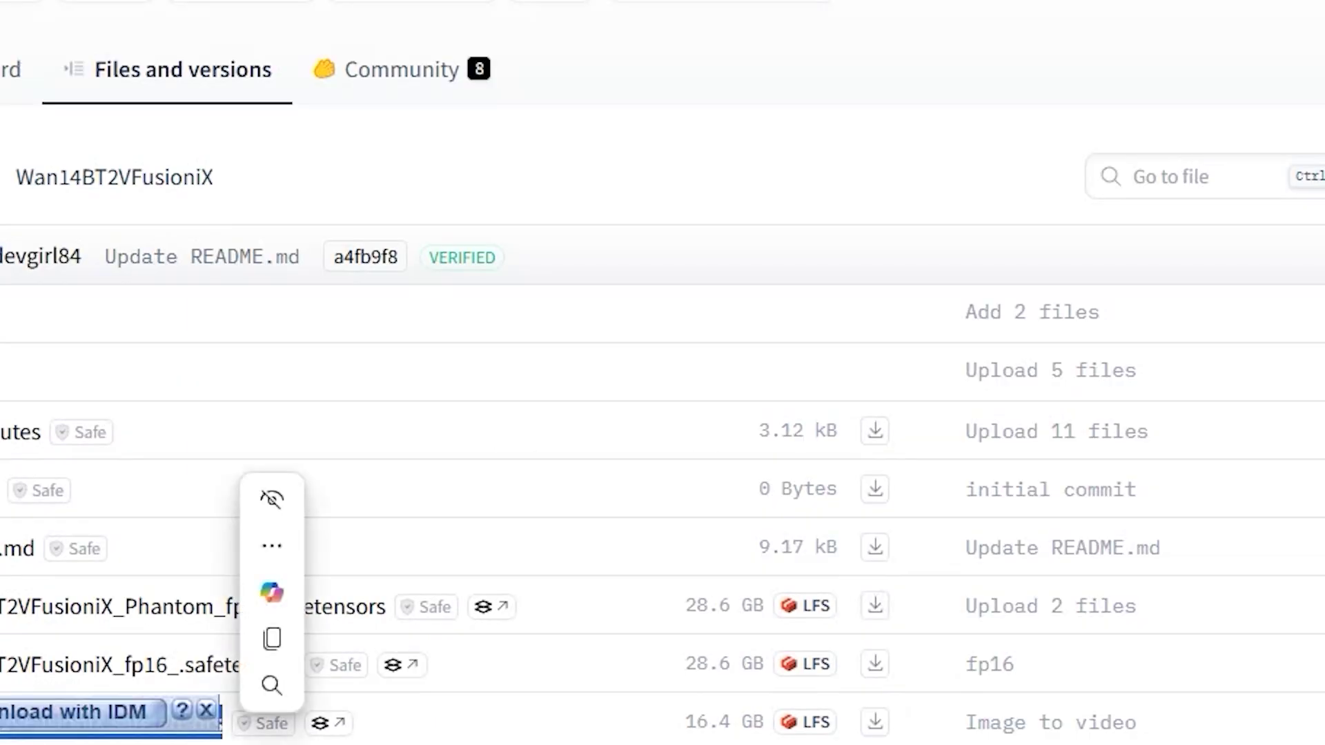
pyautogui.click(21, 661)
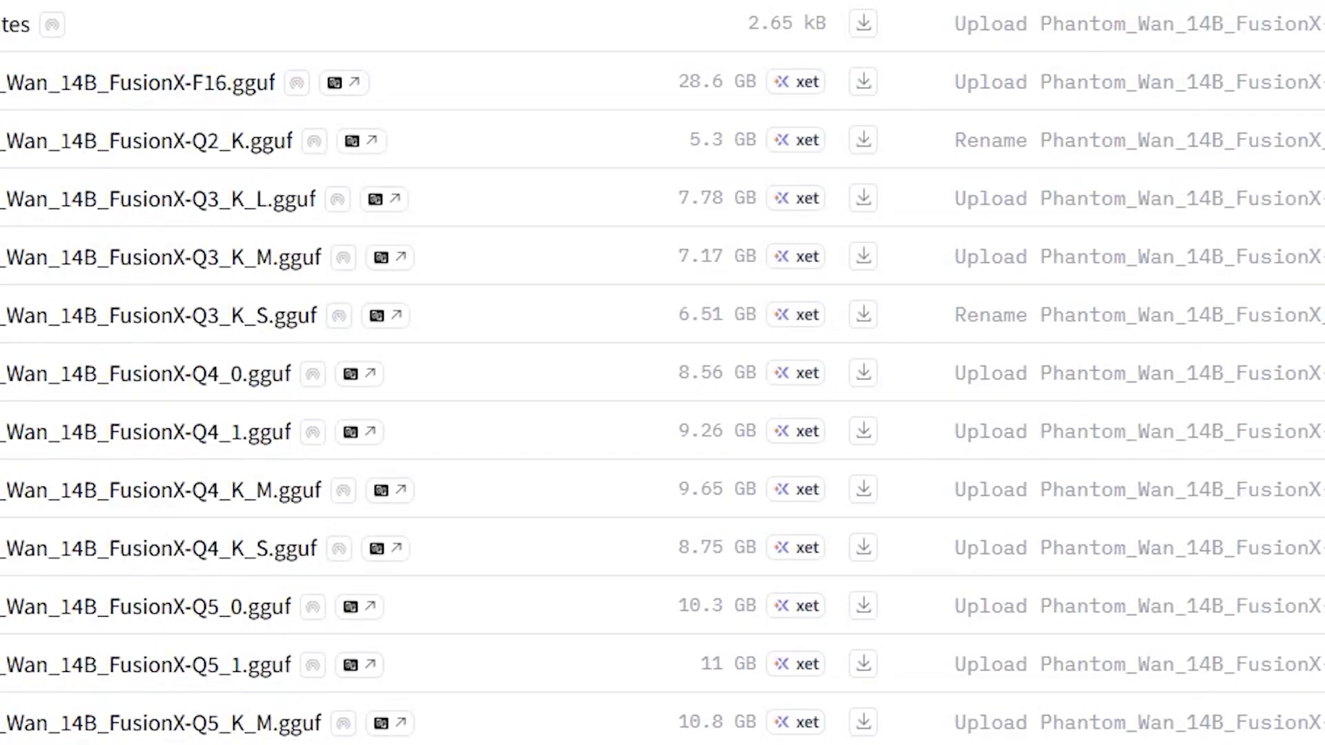
# Send the Q3_K_S GGUF file to IDM and browse for the diffusion_models\fusion save folder
pyautogui.moveTo(3, 141); pyautogui.dragTo(323, 165)
pyautogui.moveTo(3, 83); pyautogui.dragTo(281, 102)
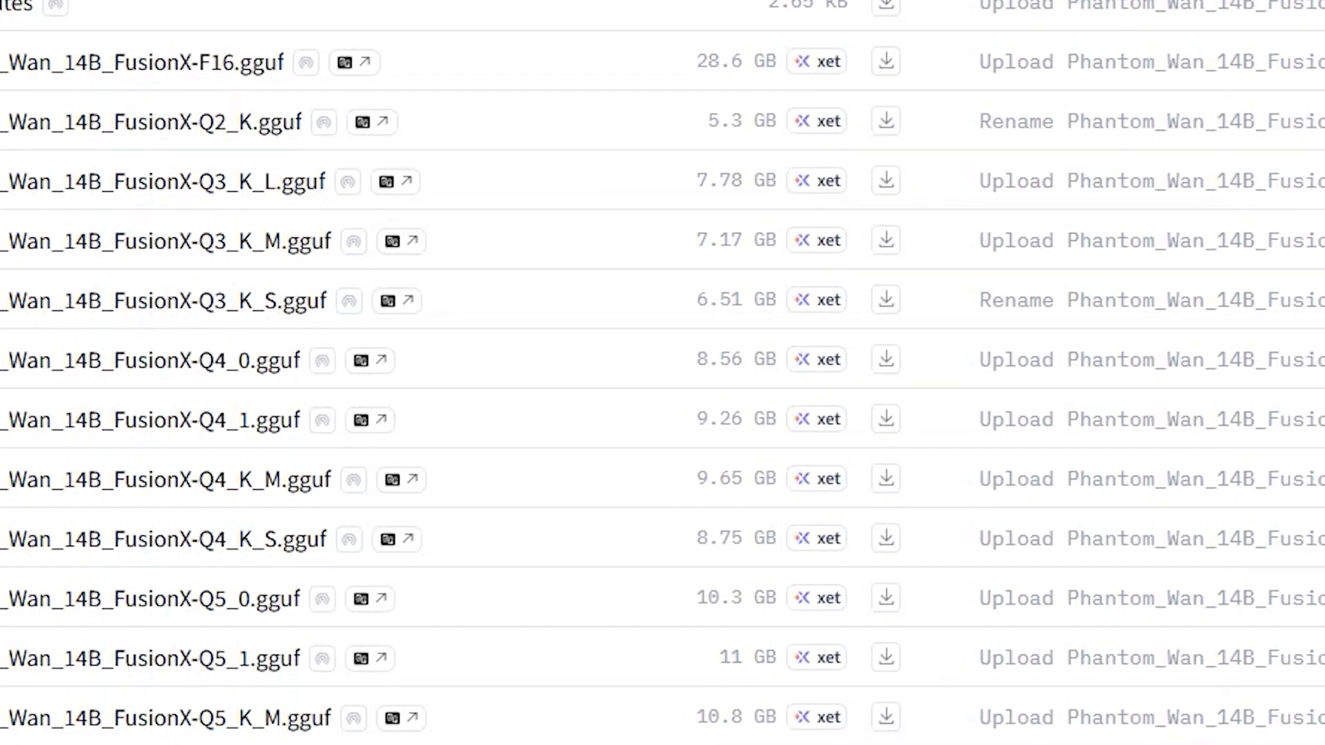
pyautogui.rightClick(886, 300)
pyautogui.click(973, 737)
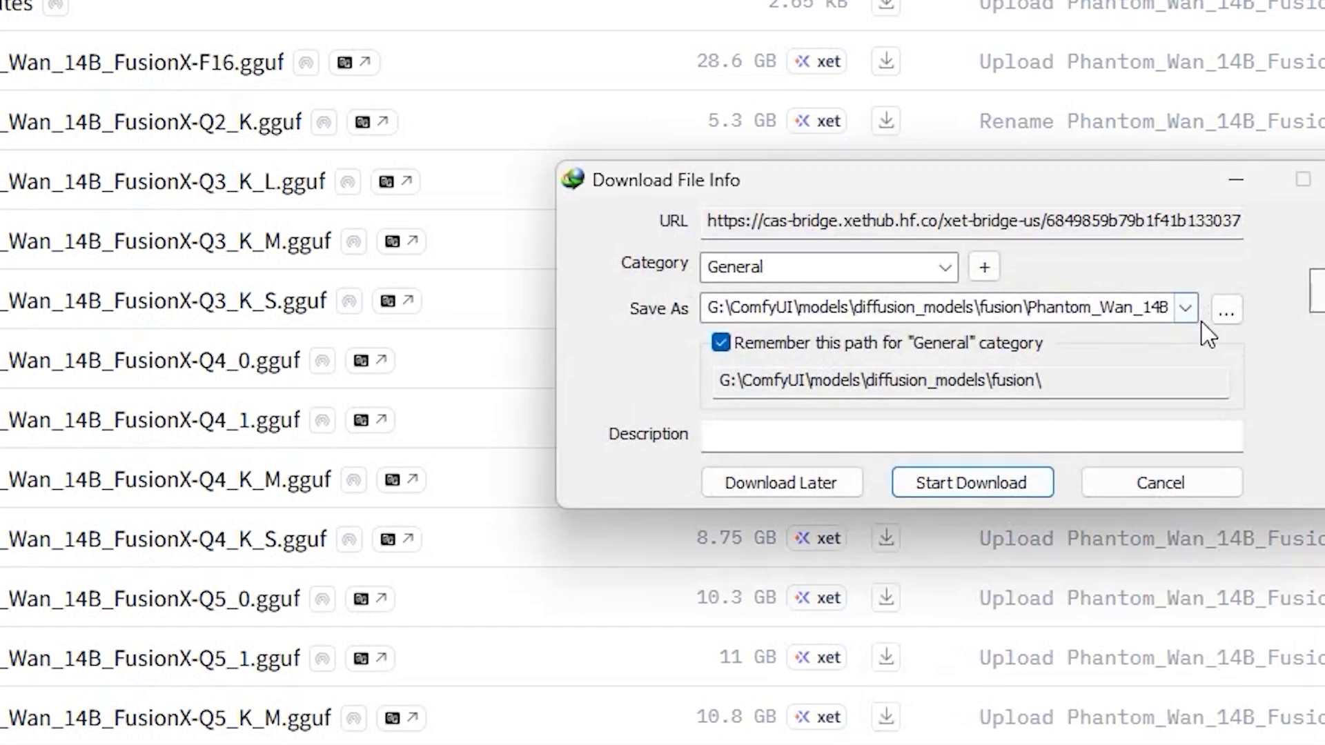
pyautogui.click(1225, 314)
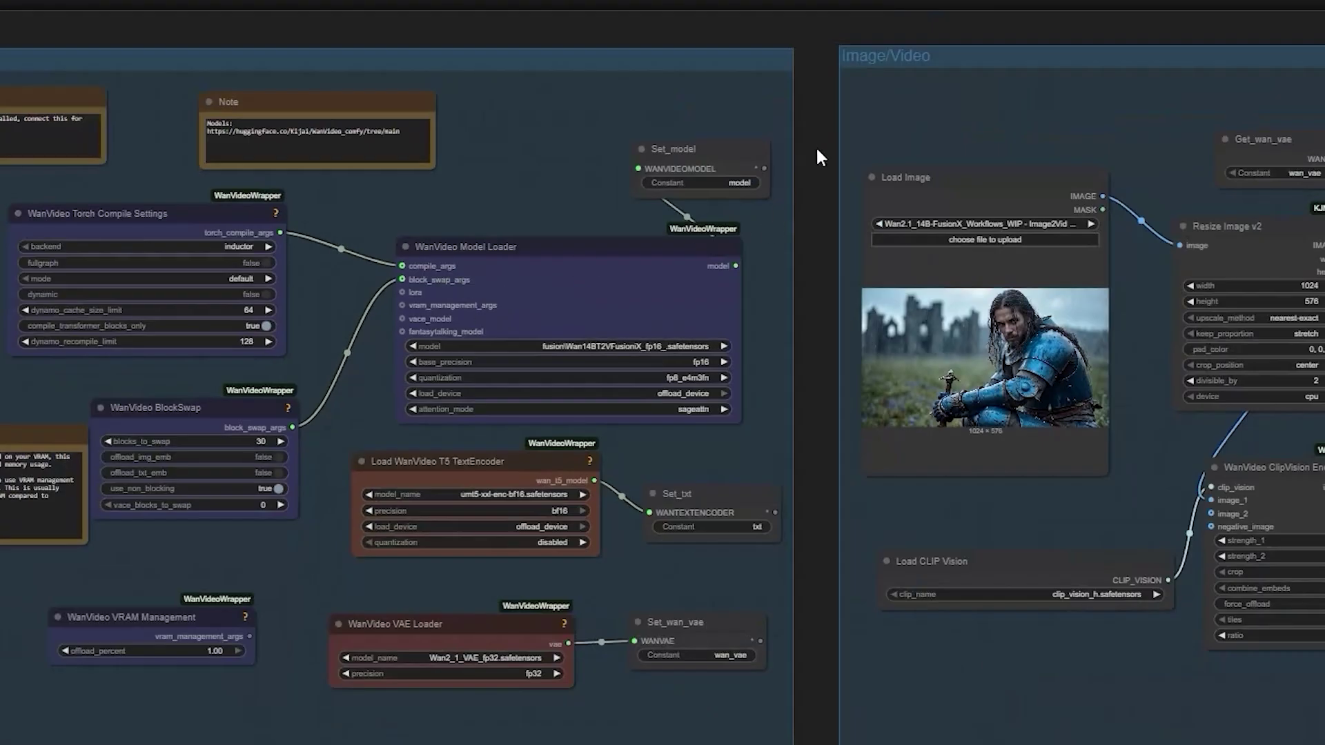
# Bring the Model Loader group into view and open the WanVideo Model Loader's model dropdown
pyautogui.moveTo(817, 149); pyautogui.dragTo(1226, 561)
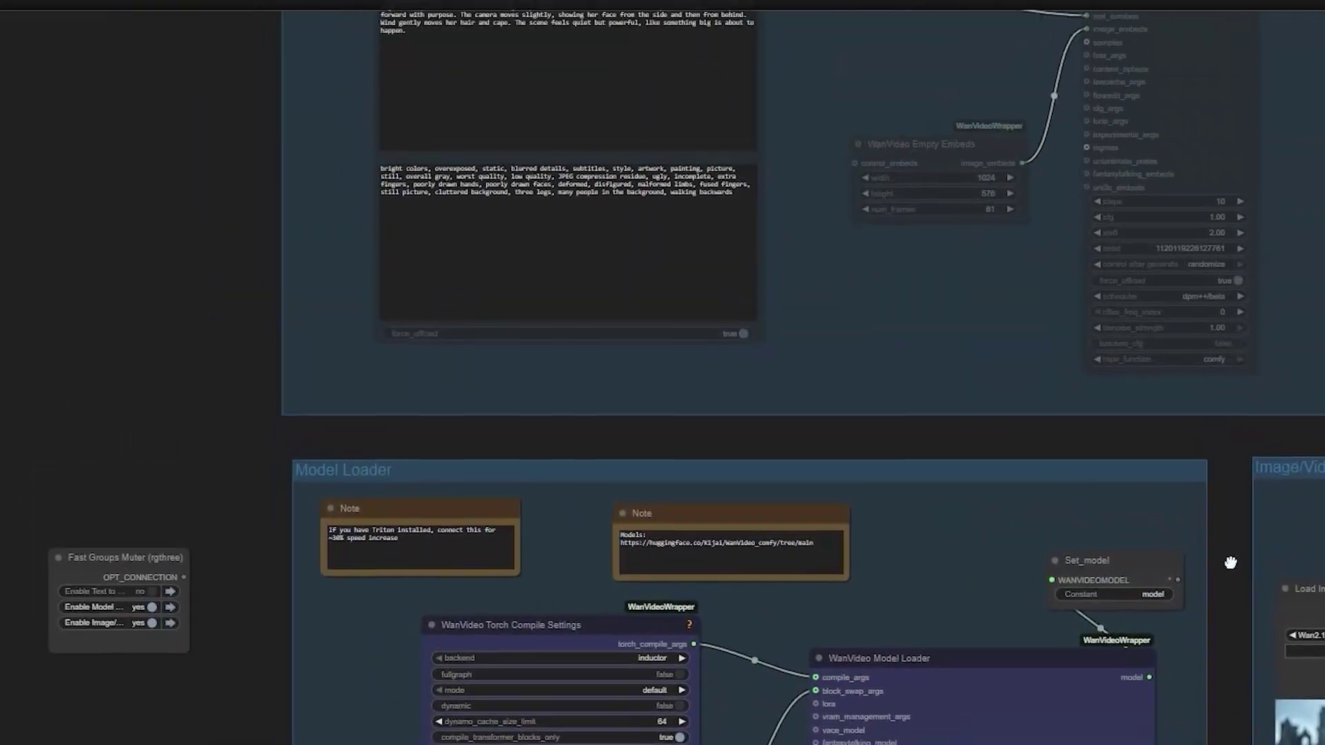
pyautogui.scroll(5, 378, 470)
pyautogui.scroll(-10, 357, 486)
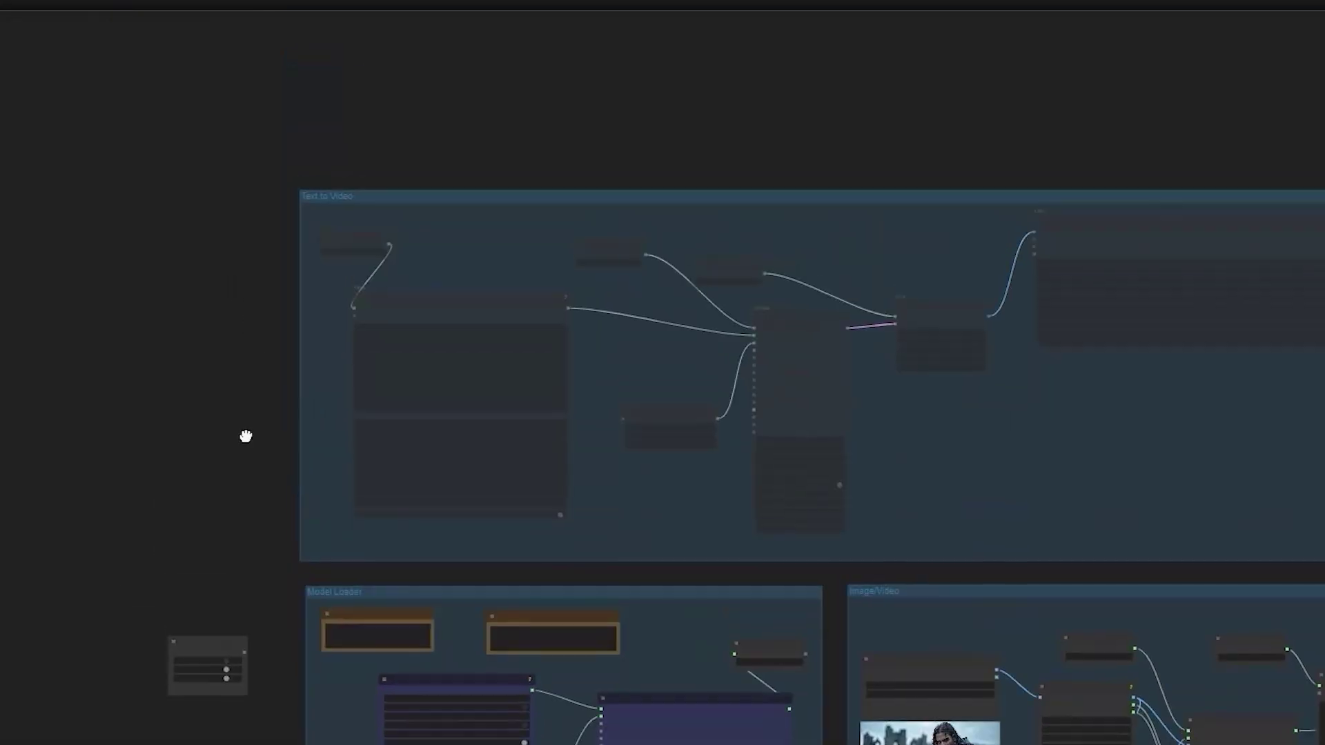
pyautogui.scroll(7, 370, 225)
pyautogui.scroll(6, 280, 241)
pyautogui.scroll(-8, 280, 241)
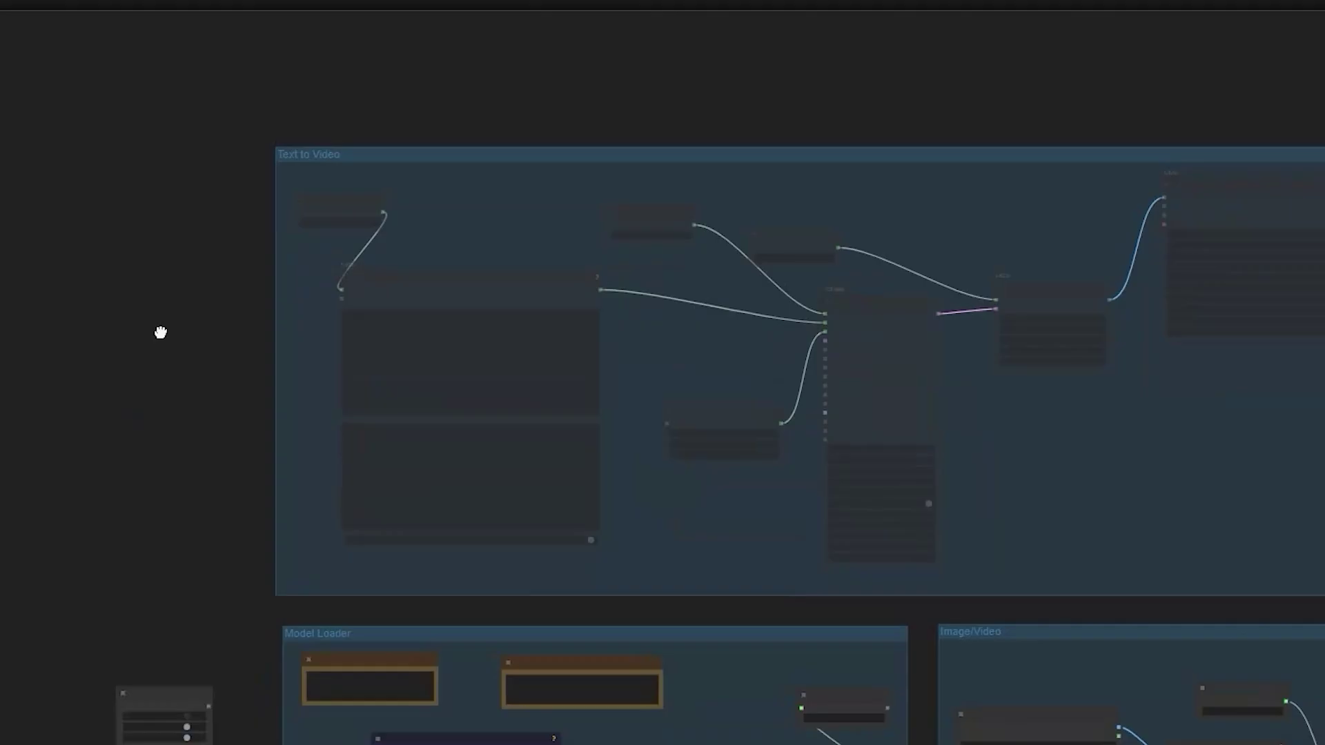
pyautogui.scroll(8, 398, 518)
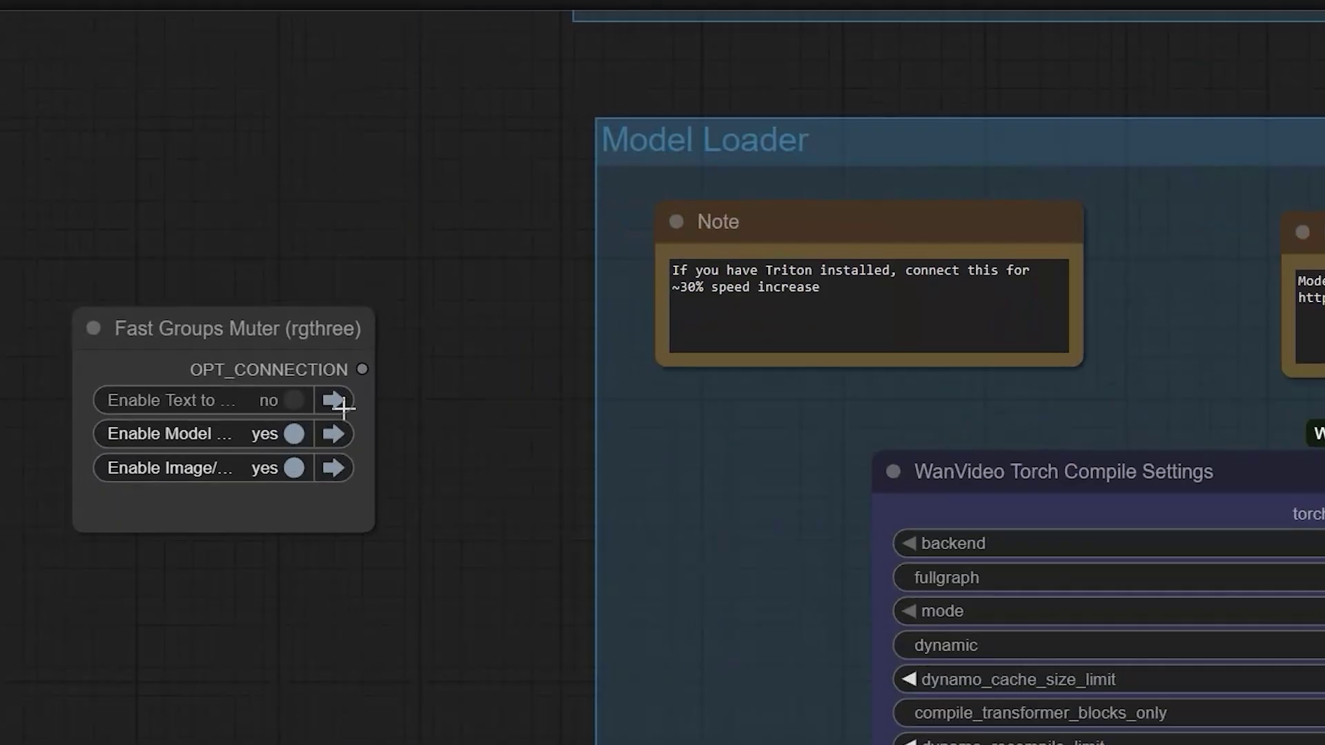
pyautogui.scroll(-2, 387, 415)
pyautogui.moveTo(438, 429); pyautogui.dragTo(89, 274)
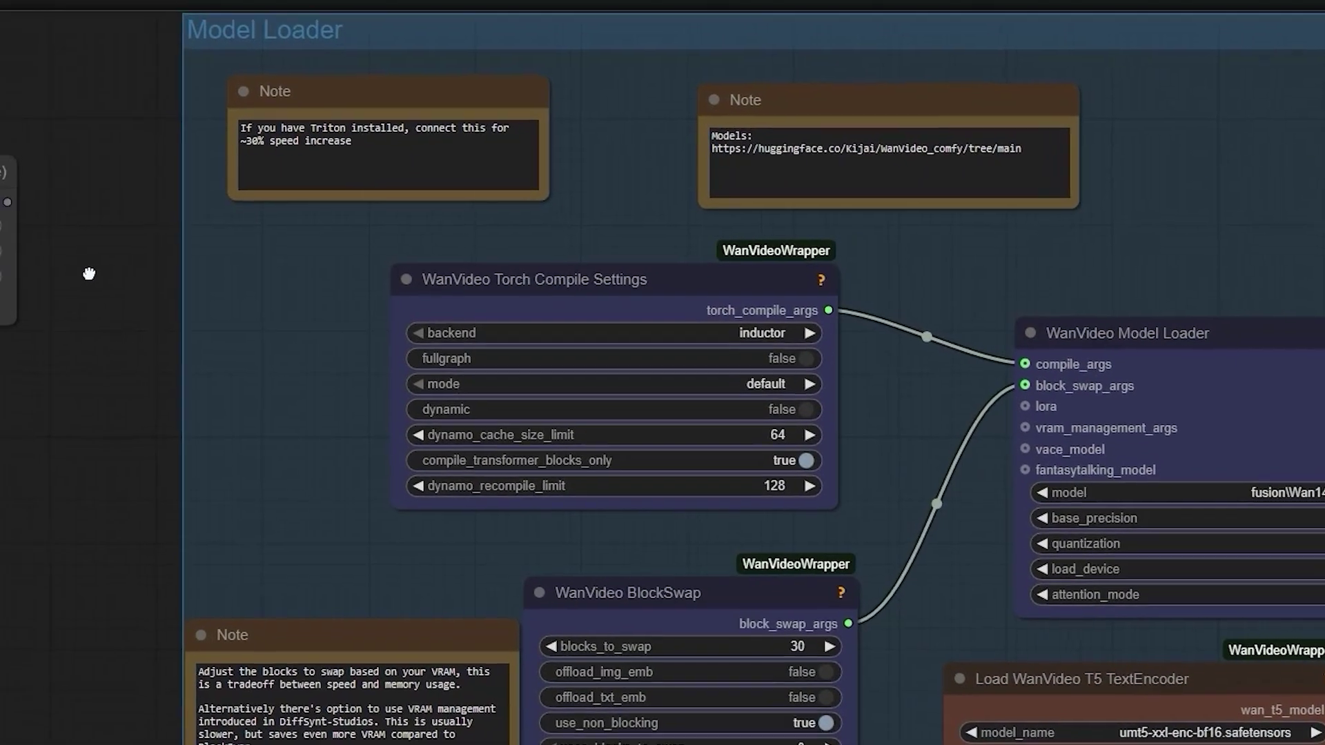
pyautogui.scroll(-1, 138, 356)
pyautogui.scroll(-2, 363, 532)
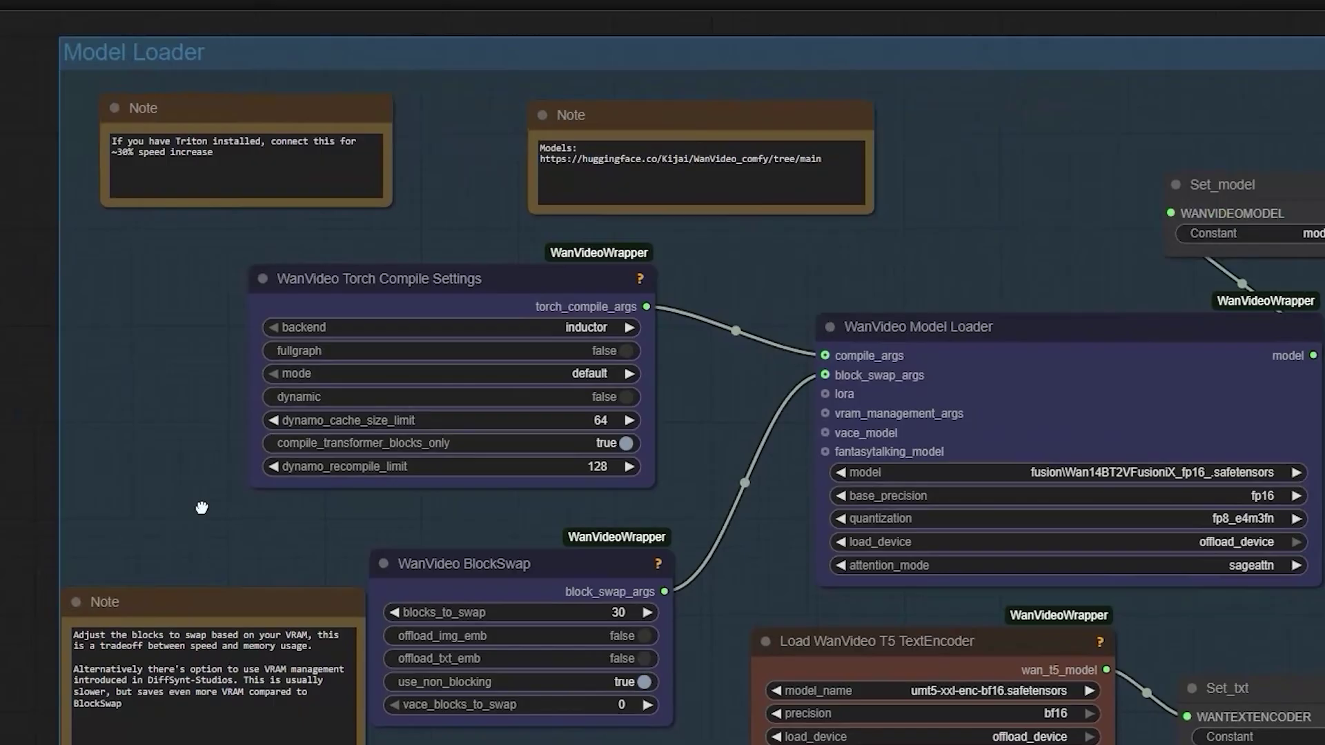
pyautogui.hscroll(5, 544, 495)
pyautogui.scroll(2, 424, 428)
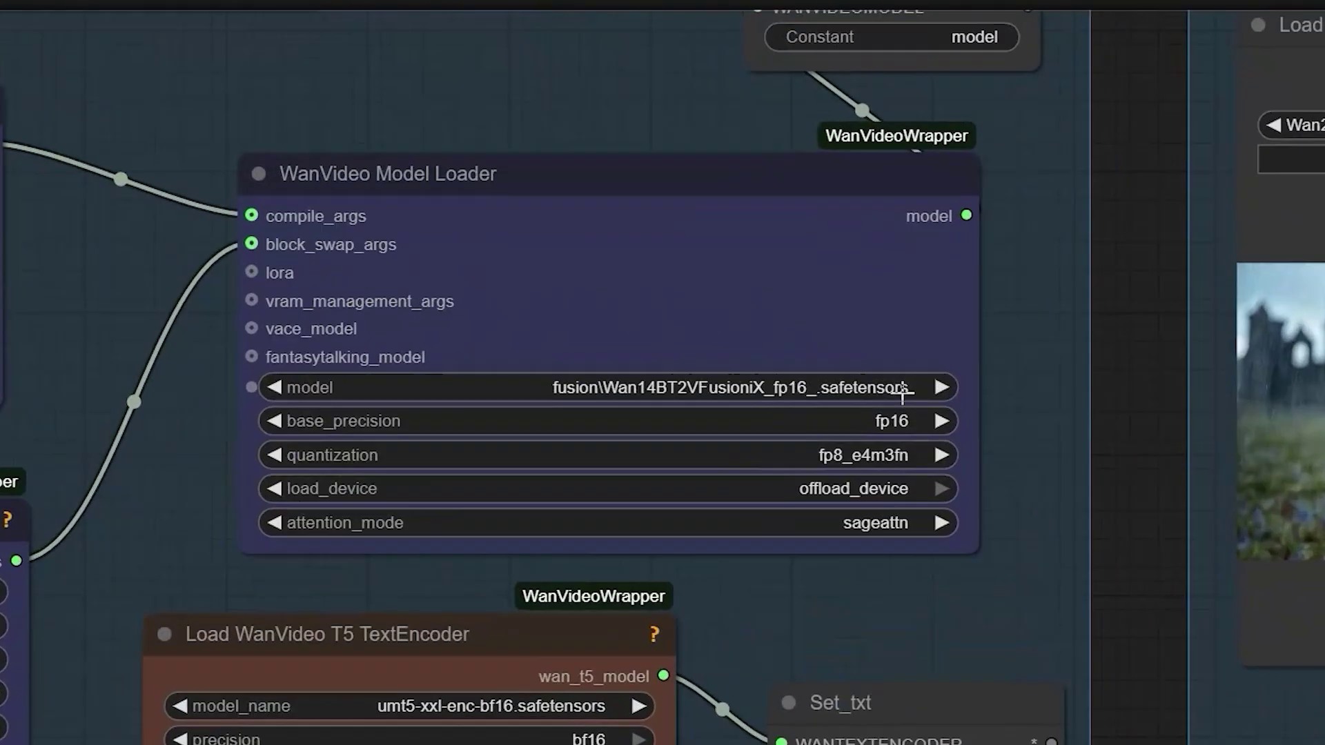
pyautogui.scroll(5, 1026, 421)
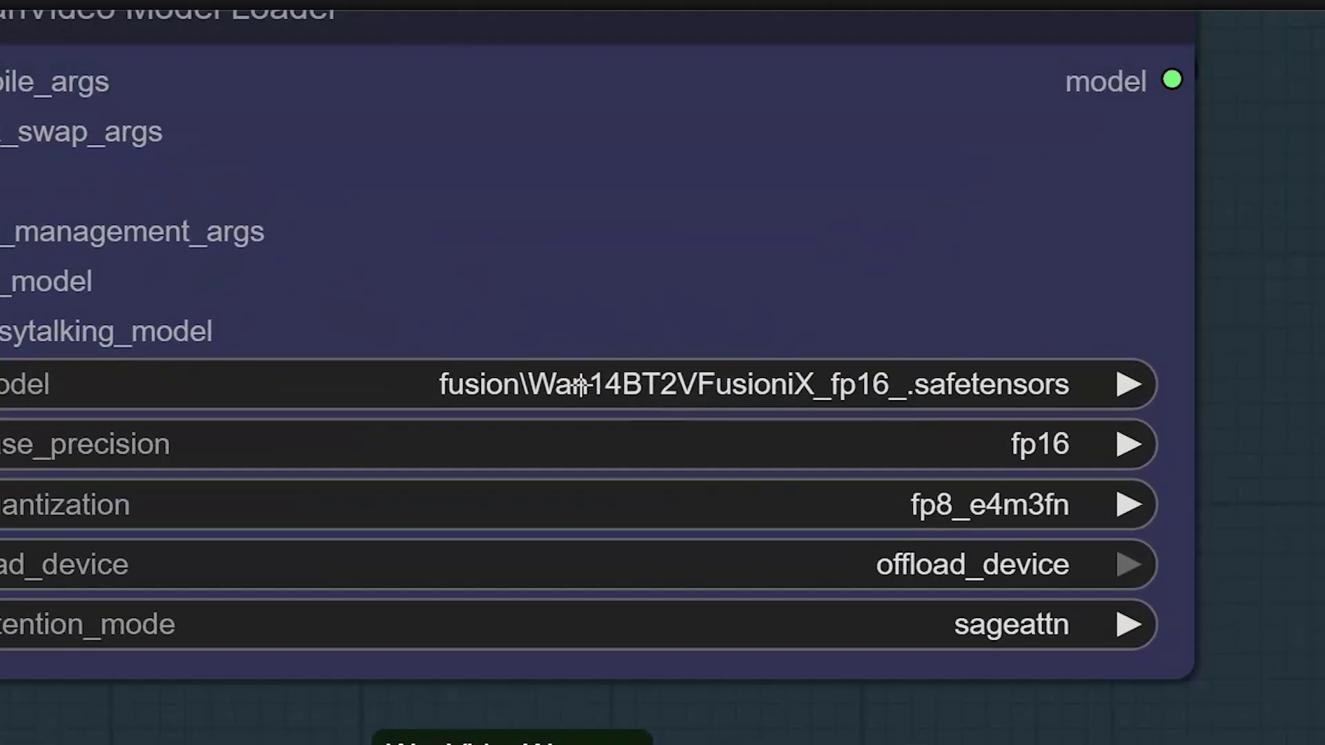
pyautogui.click(582, 385)
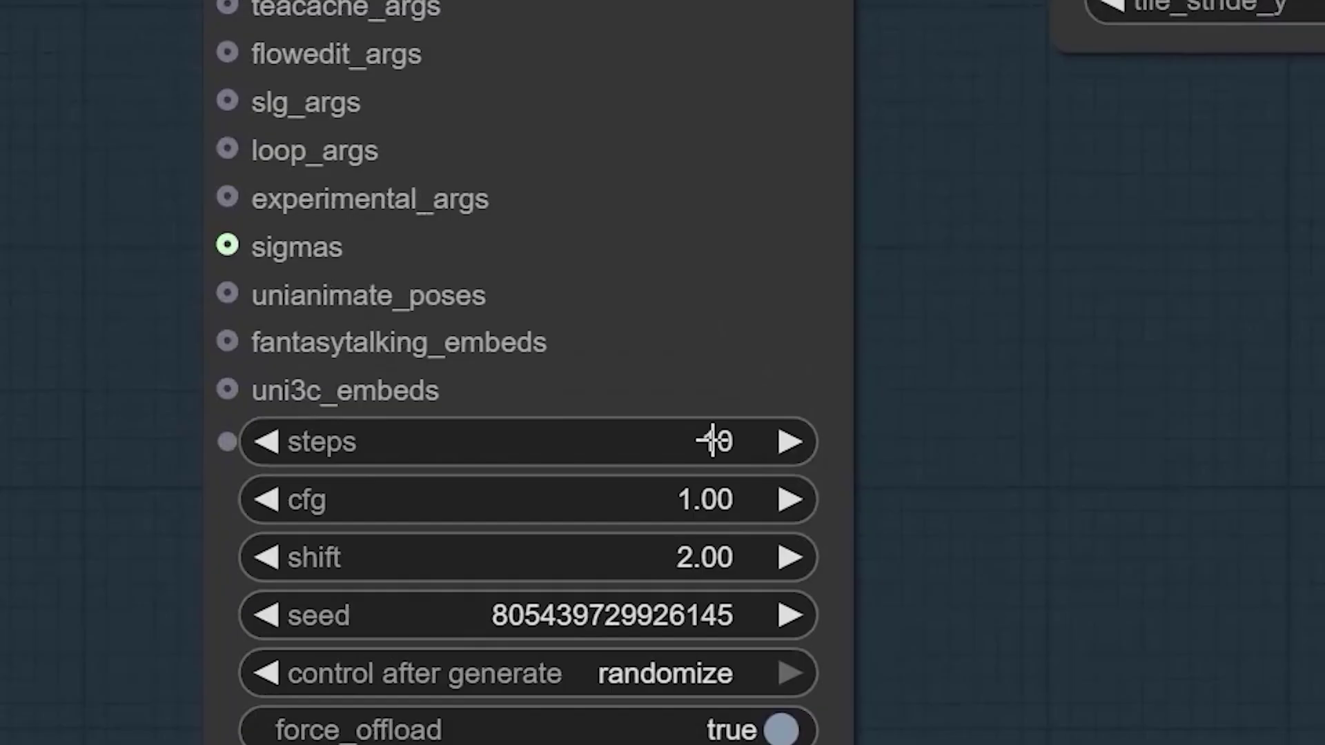
pyautogui.scroll(-2, 713, 442)
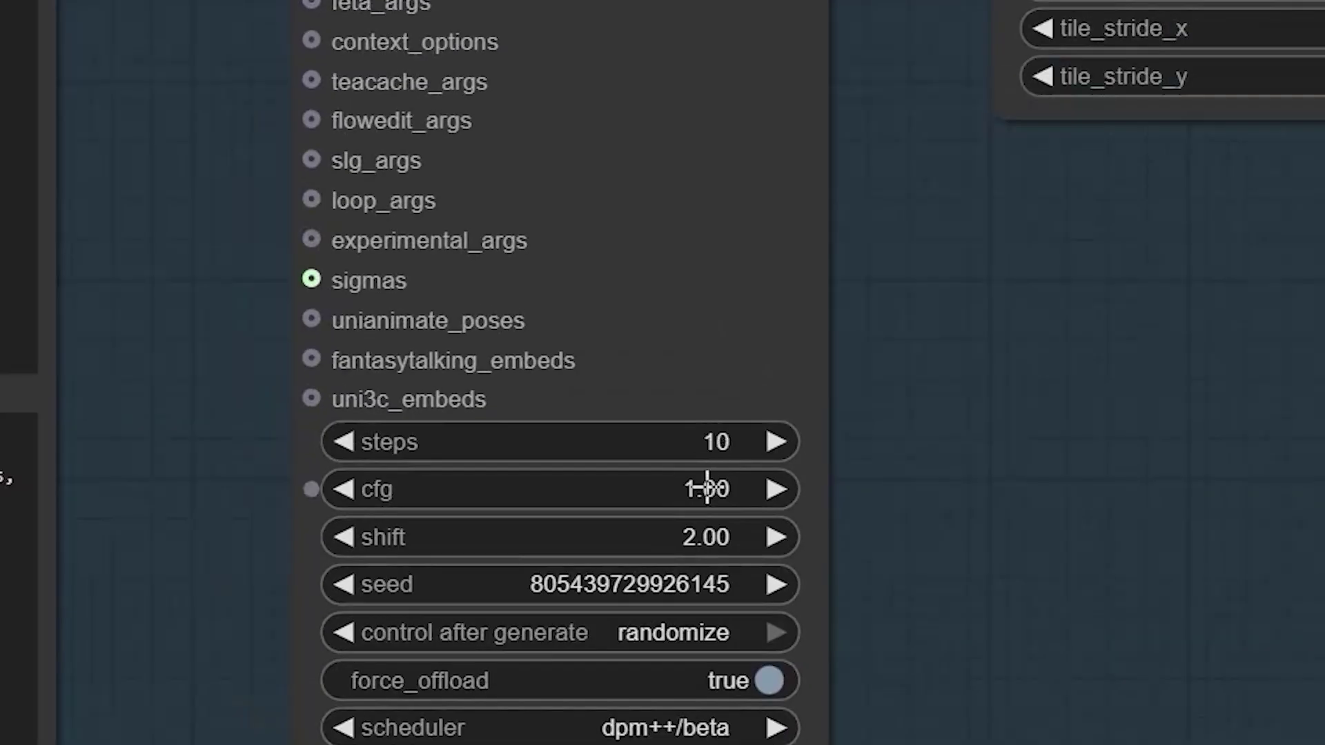
pyautogui.scroll(1, 707, 488)
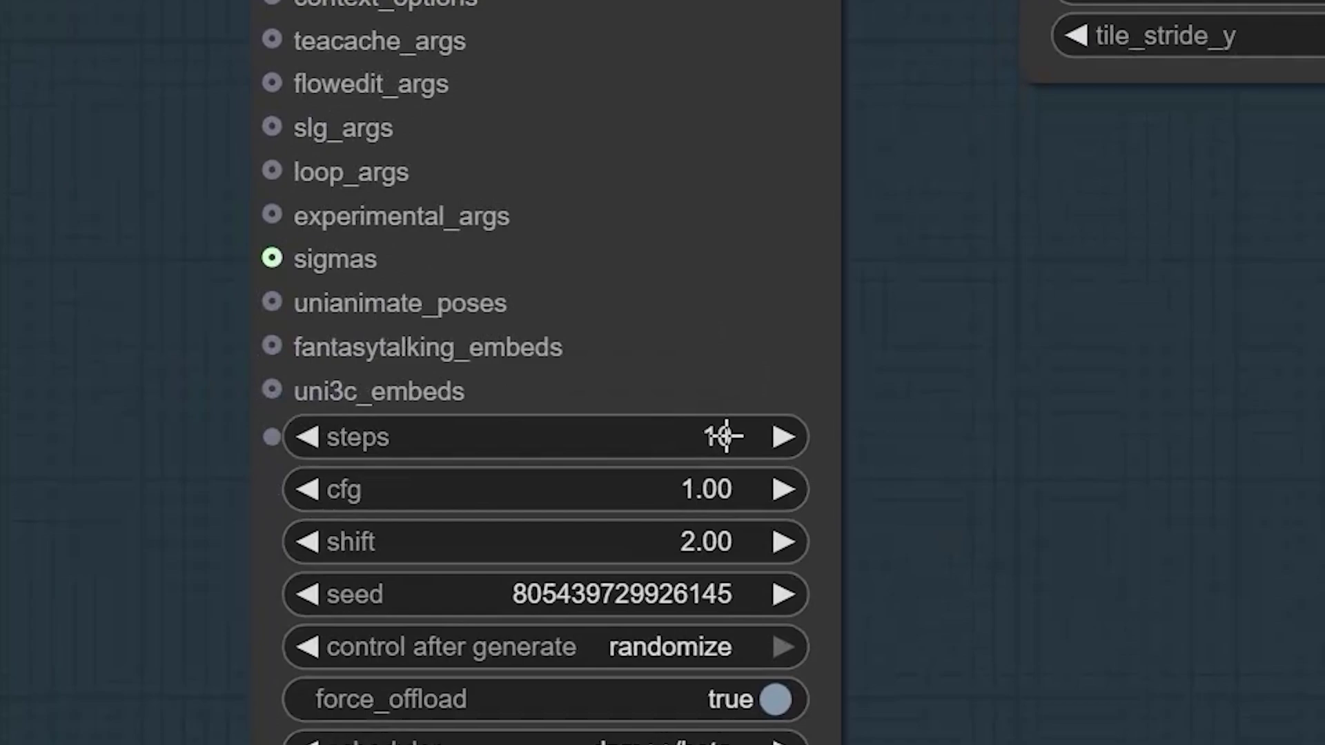
pyautogui.click(704, 439)
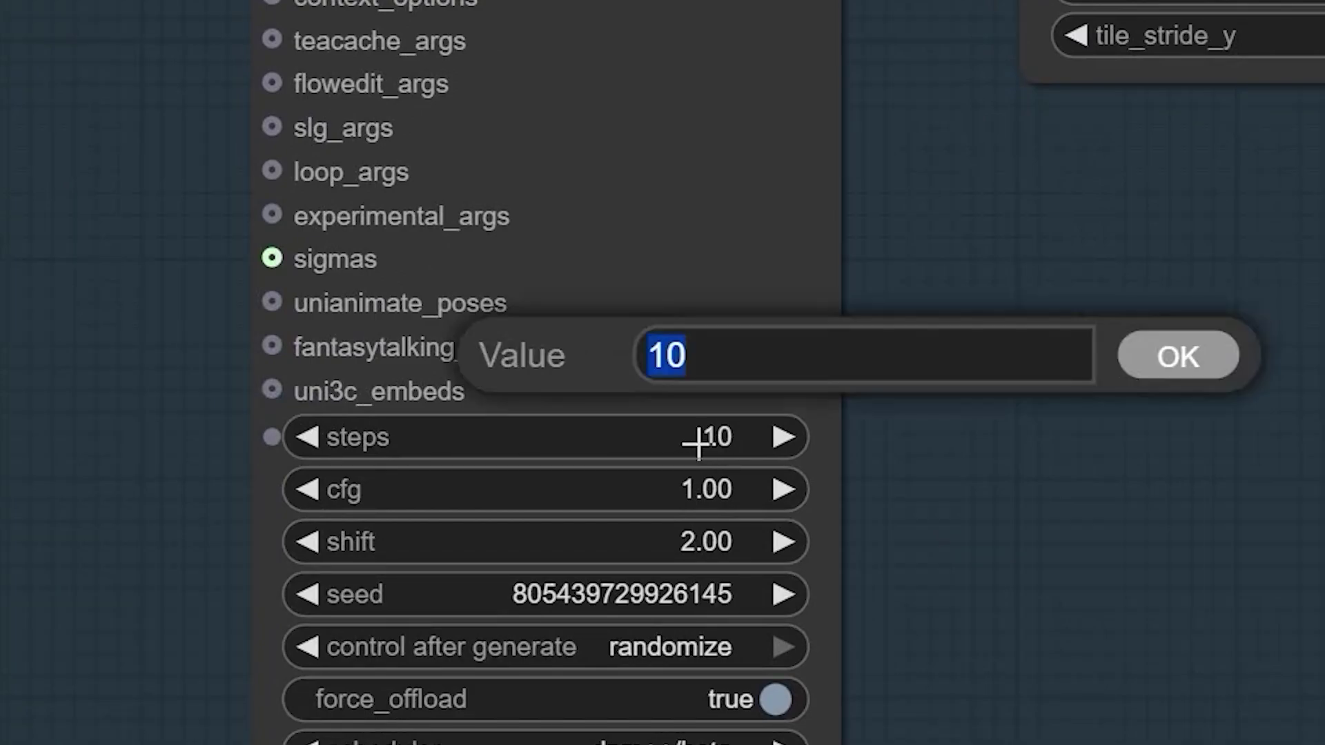
pyautogui.write('6')
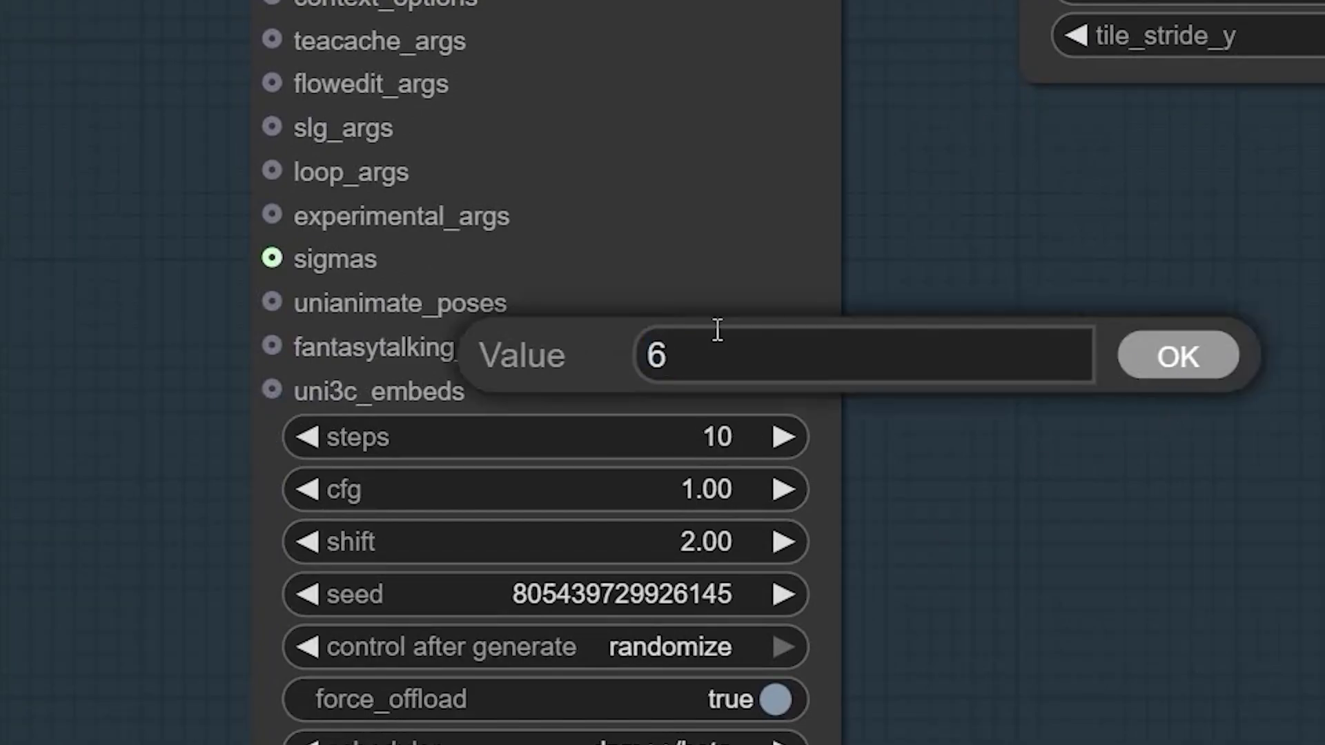
pyautogui.moveTo(733, 348); pyautogui.dragTo(535, 355)
pyautogui.write('10')
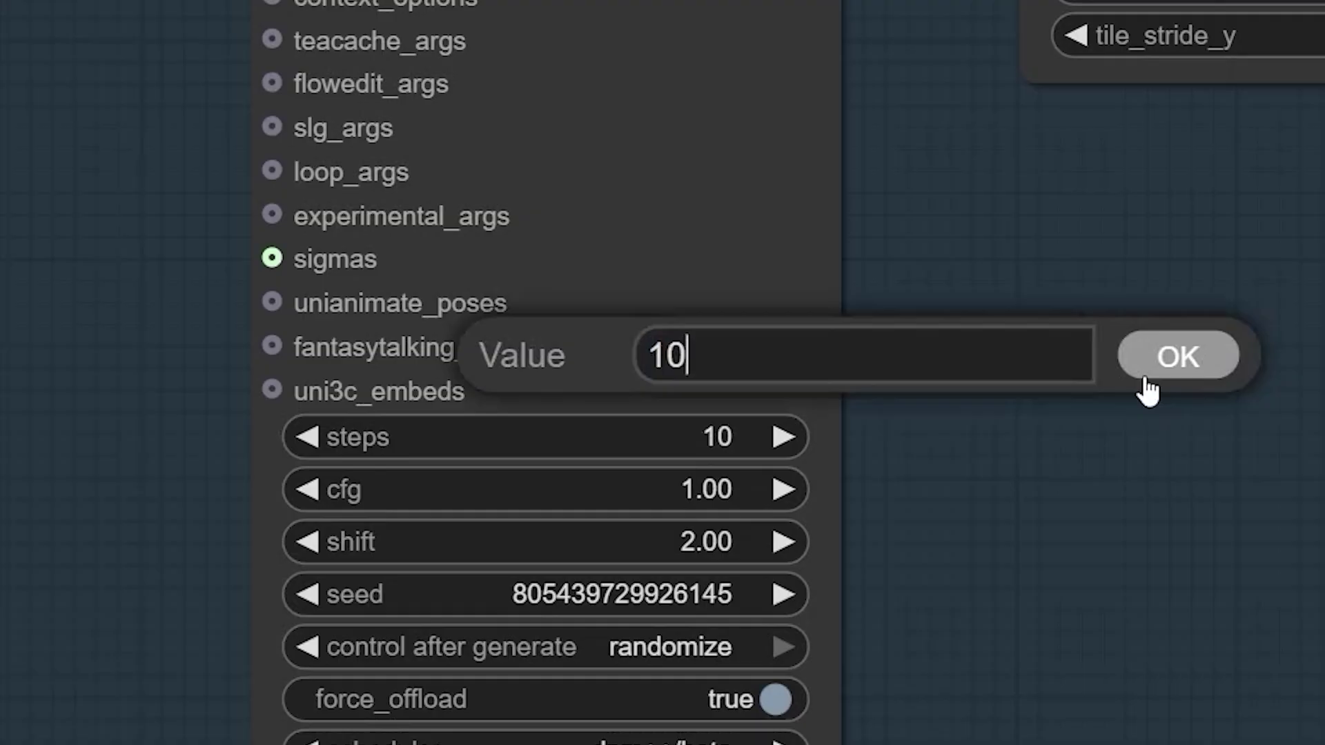
pyautogui.click(1151, 358)
pyautogui.scroll(5, 630, 520)
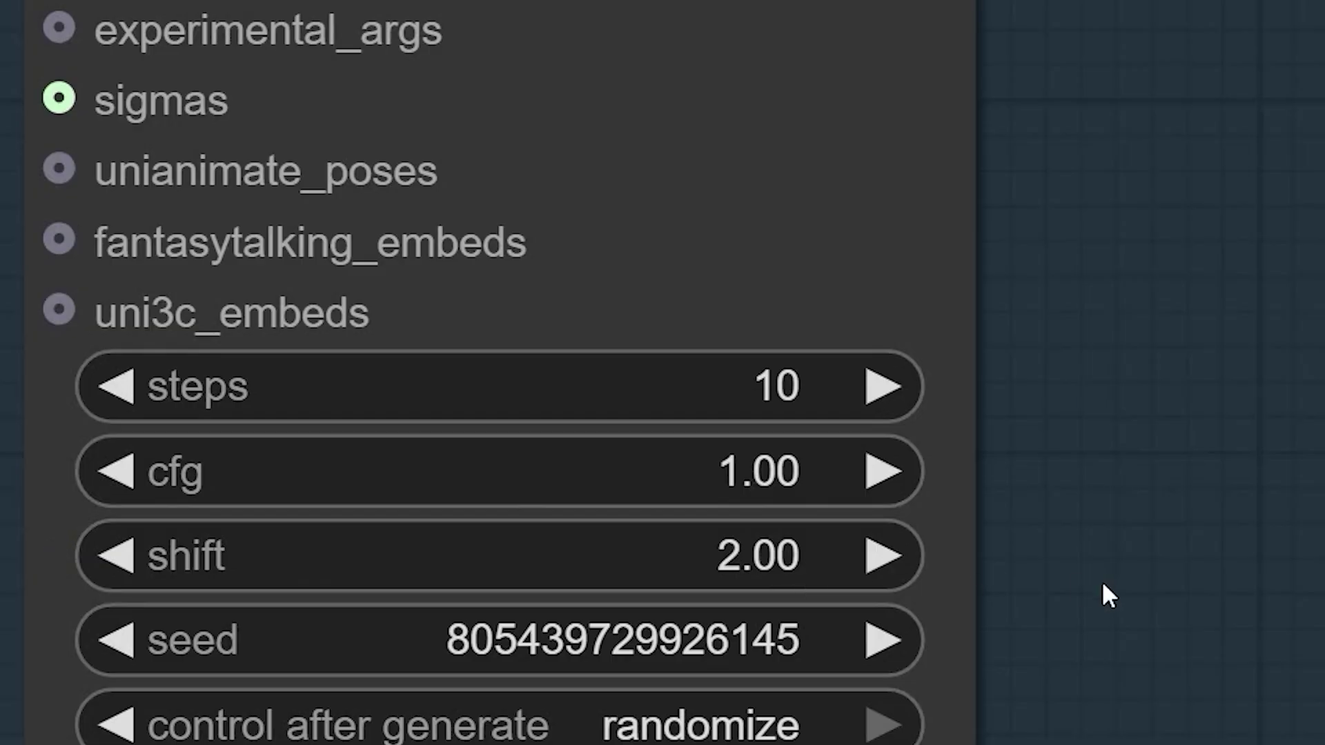
pyautogui.scroll(-4, 1106, 594)
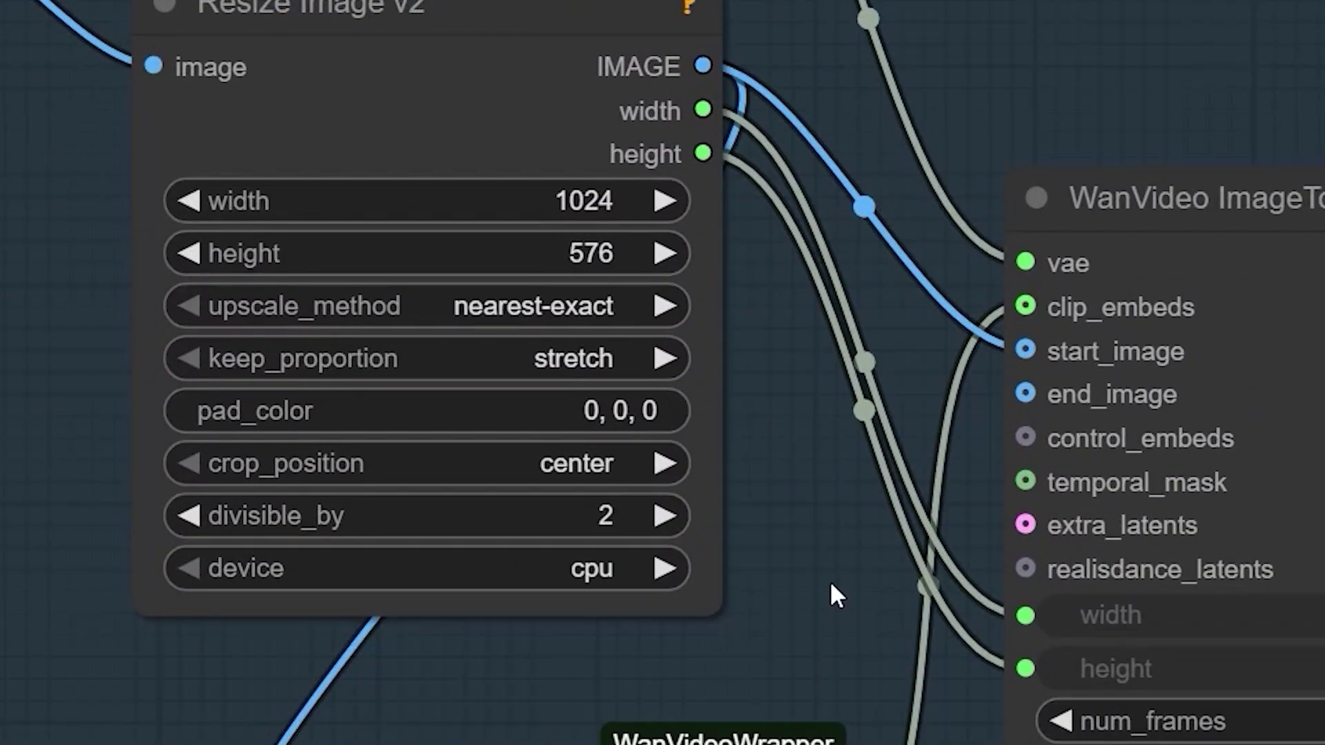
pyautogui.moveTo(831, 587); pyautogui.dragTo(666, 379)
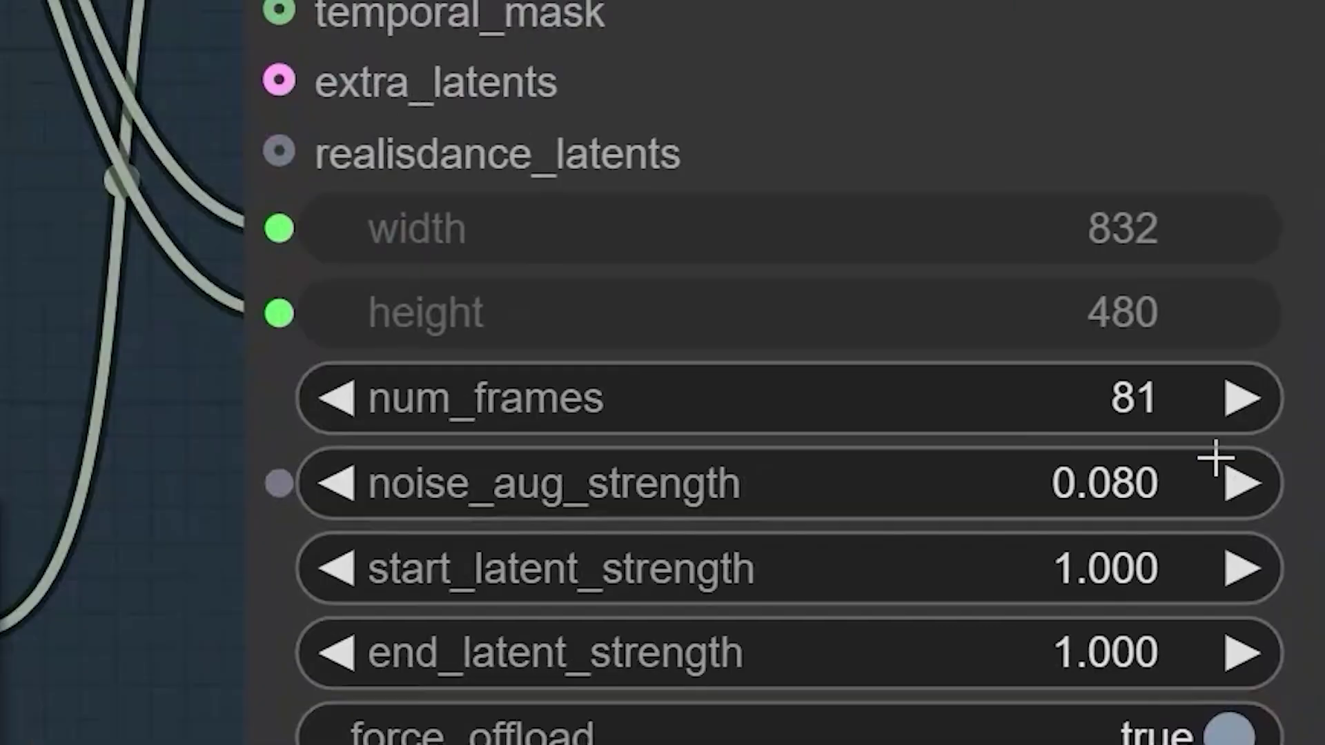
pyautogui.moveTo(912, 449)
pyautogui.scroll(-9, 1216, 458)
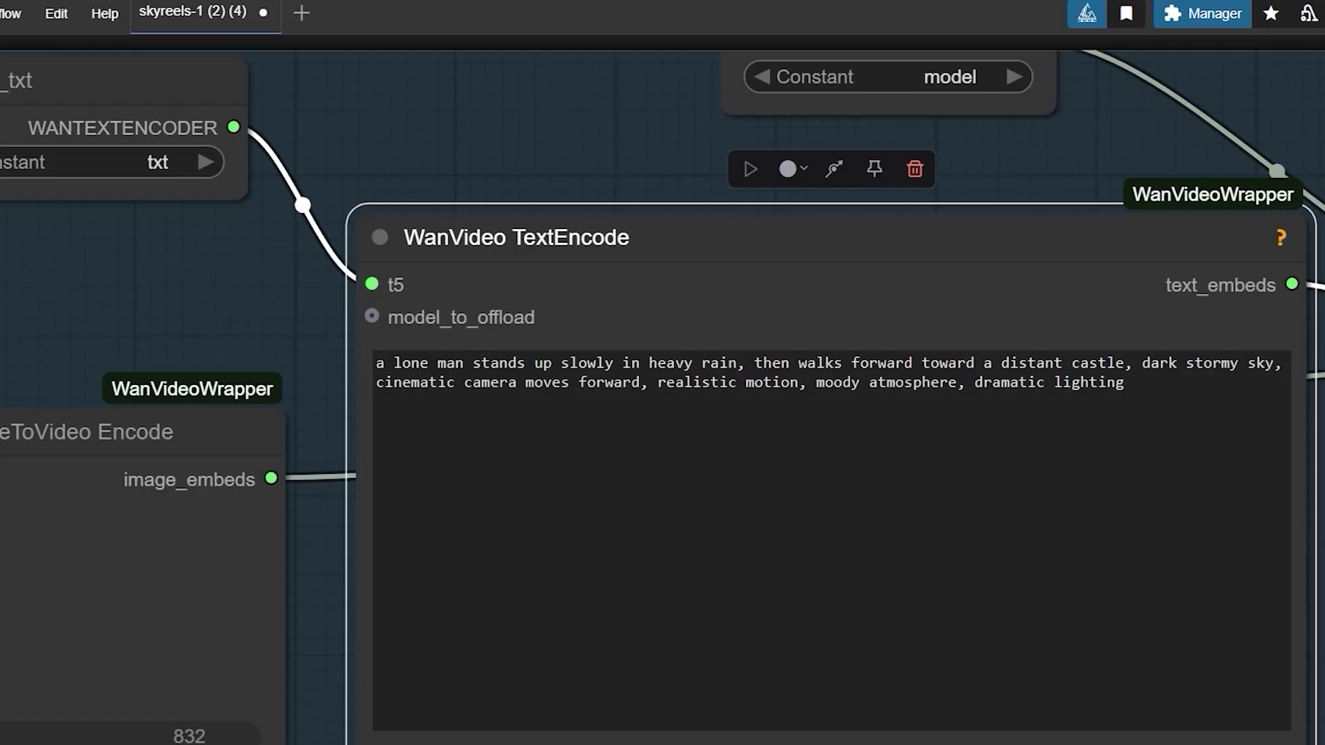
pyautogui.scroll(1, 781, 334)
pyautogui.moveTo(233, 342); pyautogui.dragTo(786, 349)
pyautogui.click(822, 345)
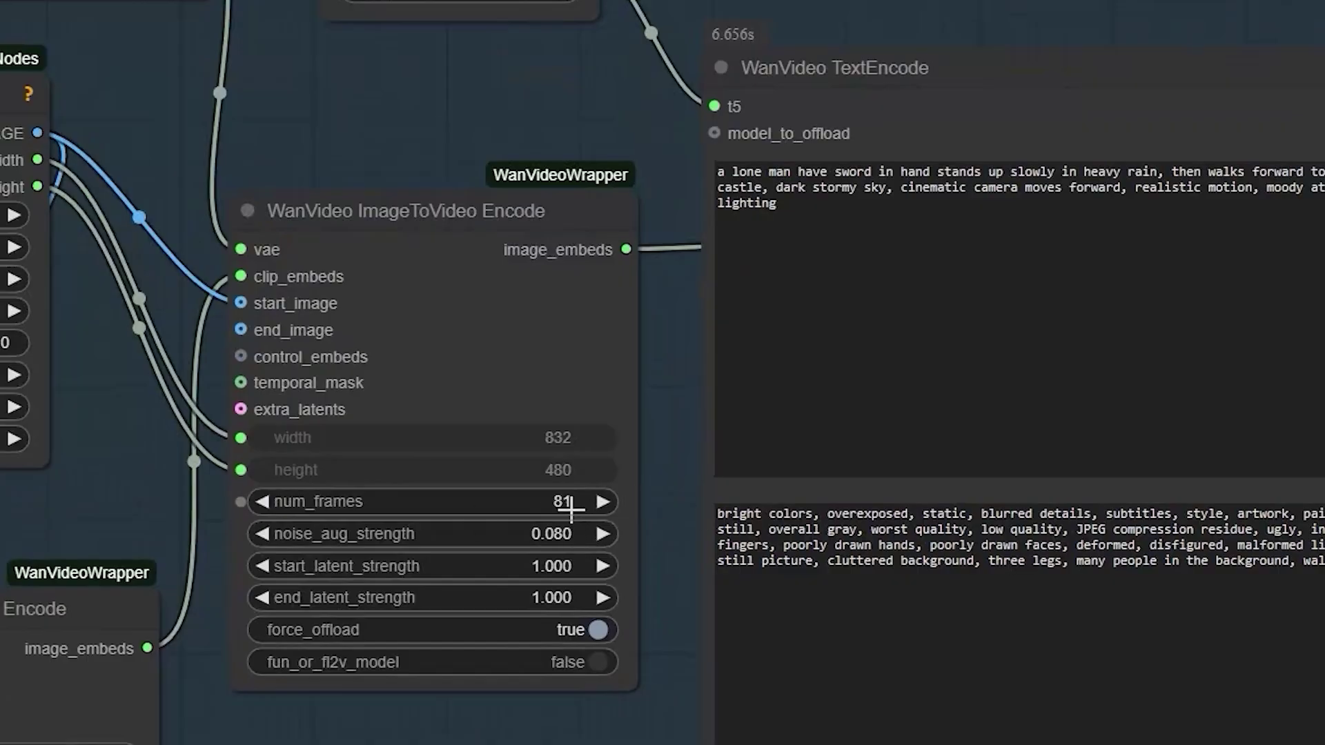
# Set num_frames to 121 and the Video Combine frame_rate to 24
pyautogui.click(567, 501)
pyautogui.write('121')
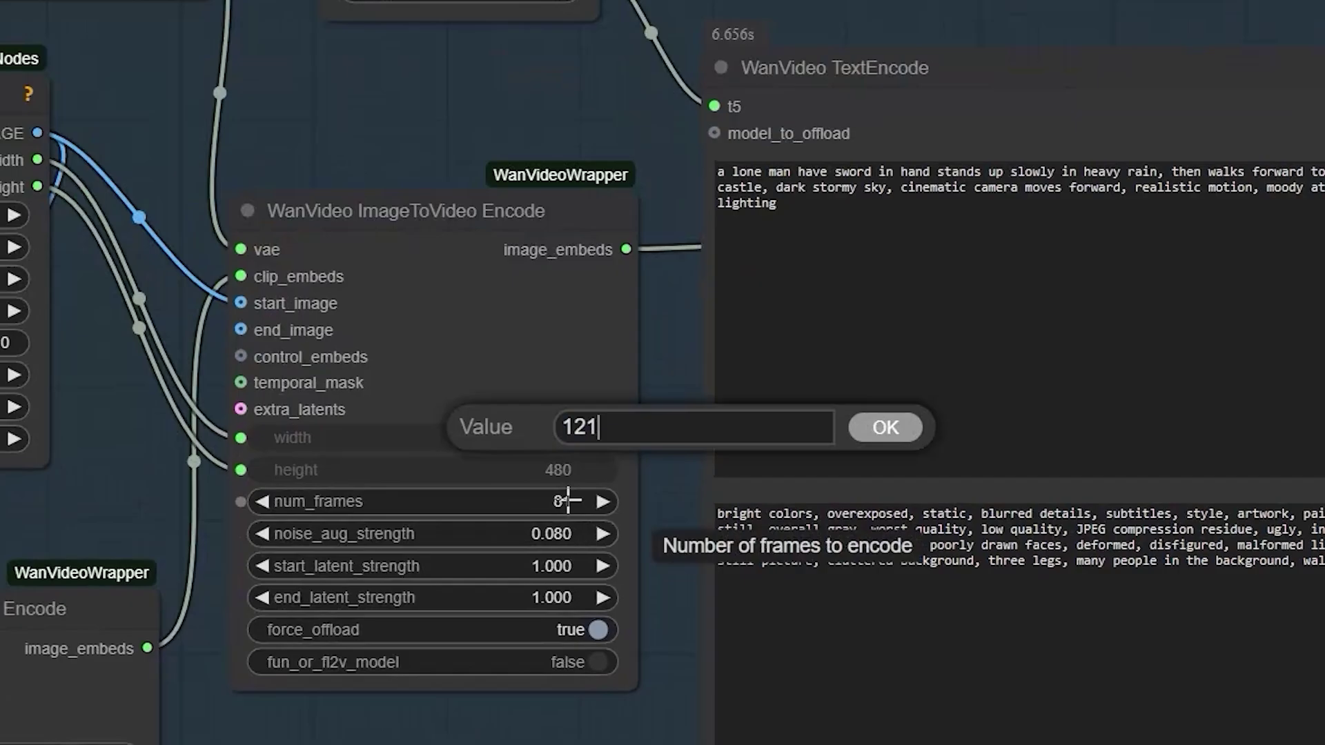
pyautogui.press('Return')
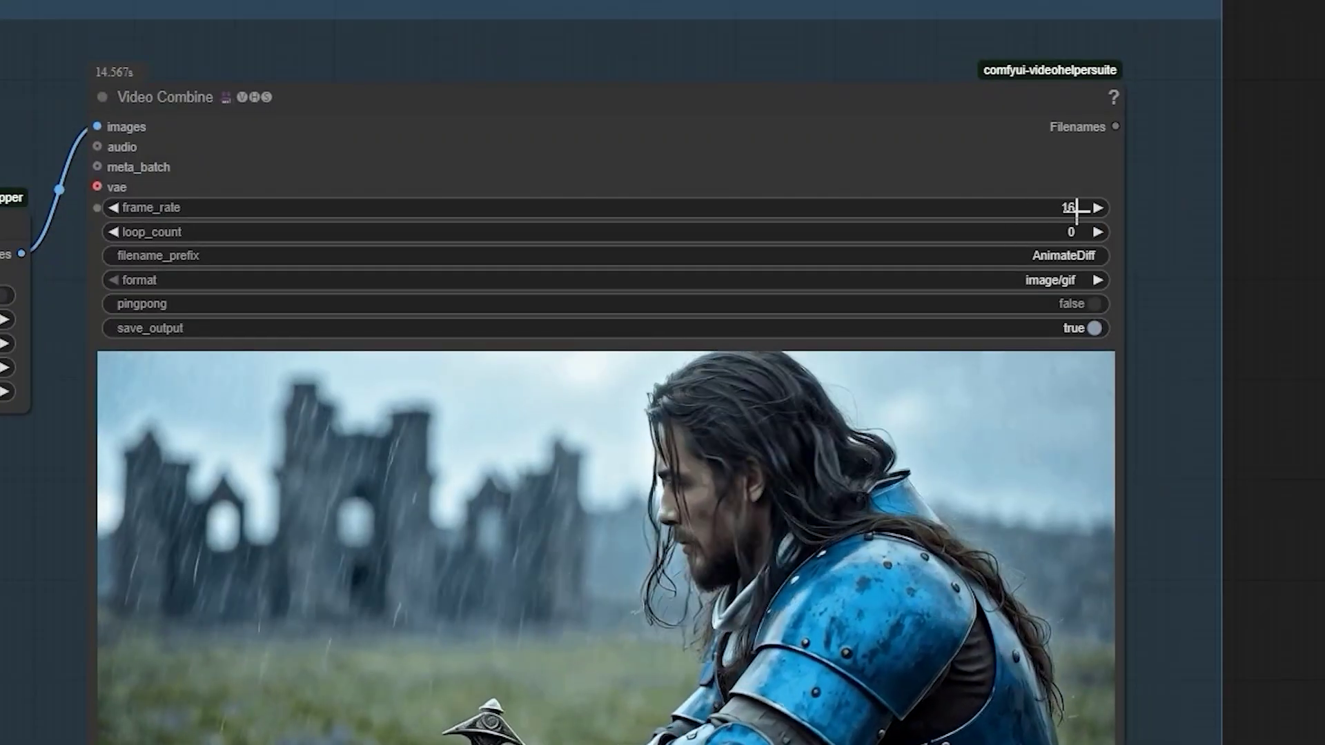
pyautogui.click(1077, 208)
pyautogui.write('24')
pyautogui.press('Return')
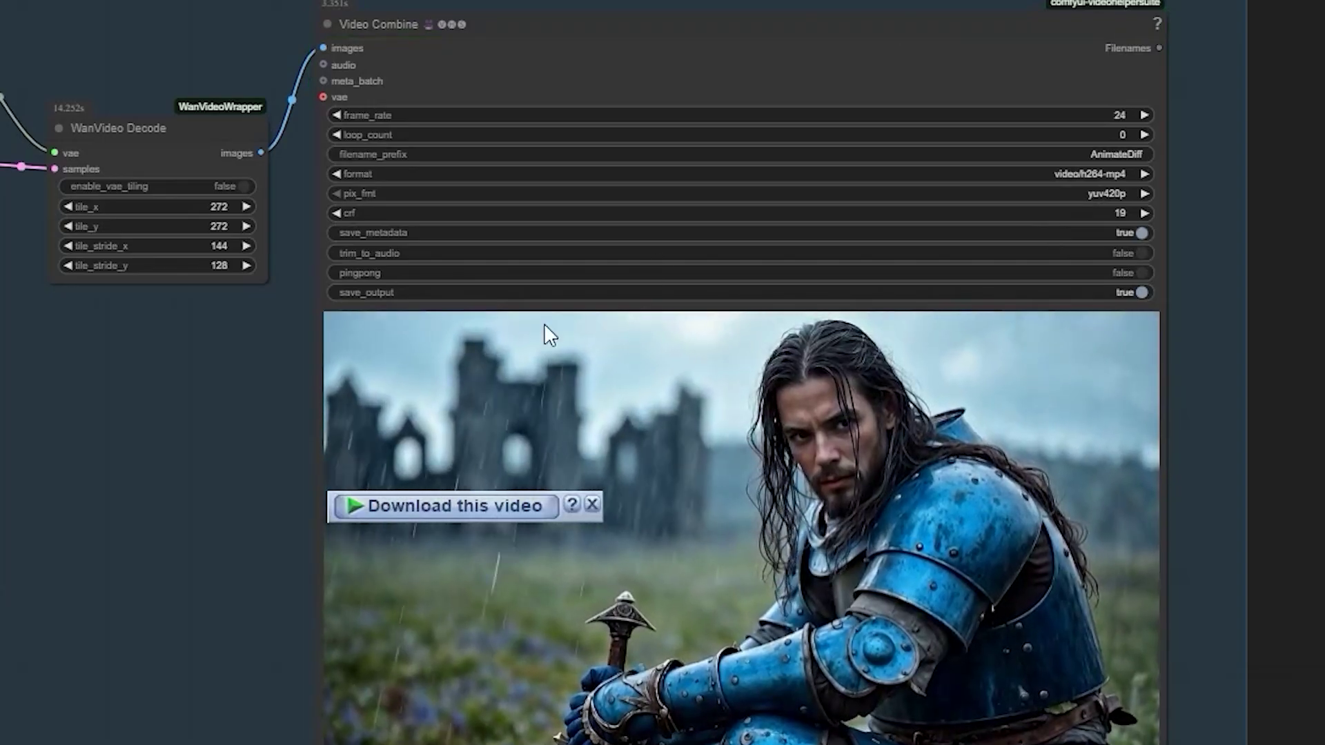
# Close the 'Download this video' popup covering the Video Combine preview
pyautogui.click(592, 504)
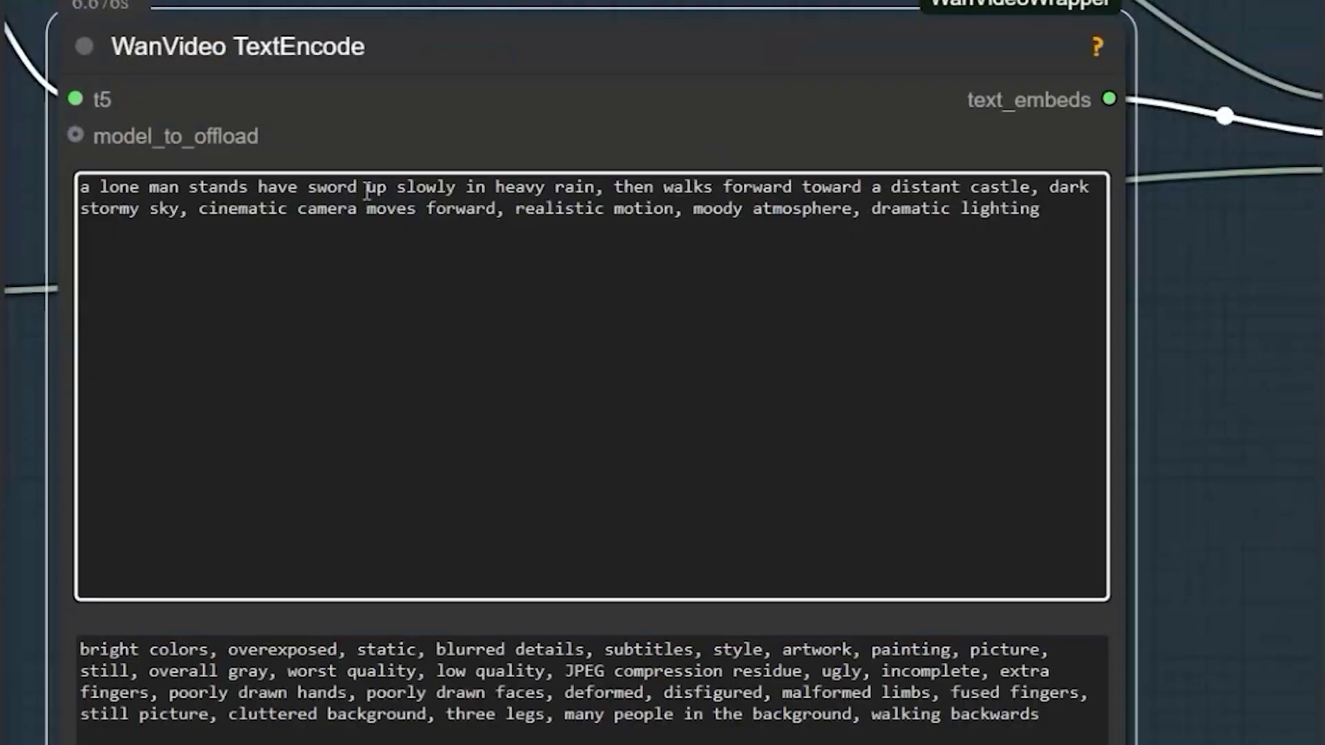
# Rework the prompt so 'have sword' follows 'a lone man' and add 'in hand'
pyautogui.moveTo(366, 187); pyautogui.dragTo(266, 189)
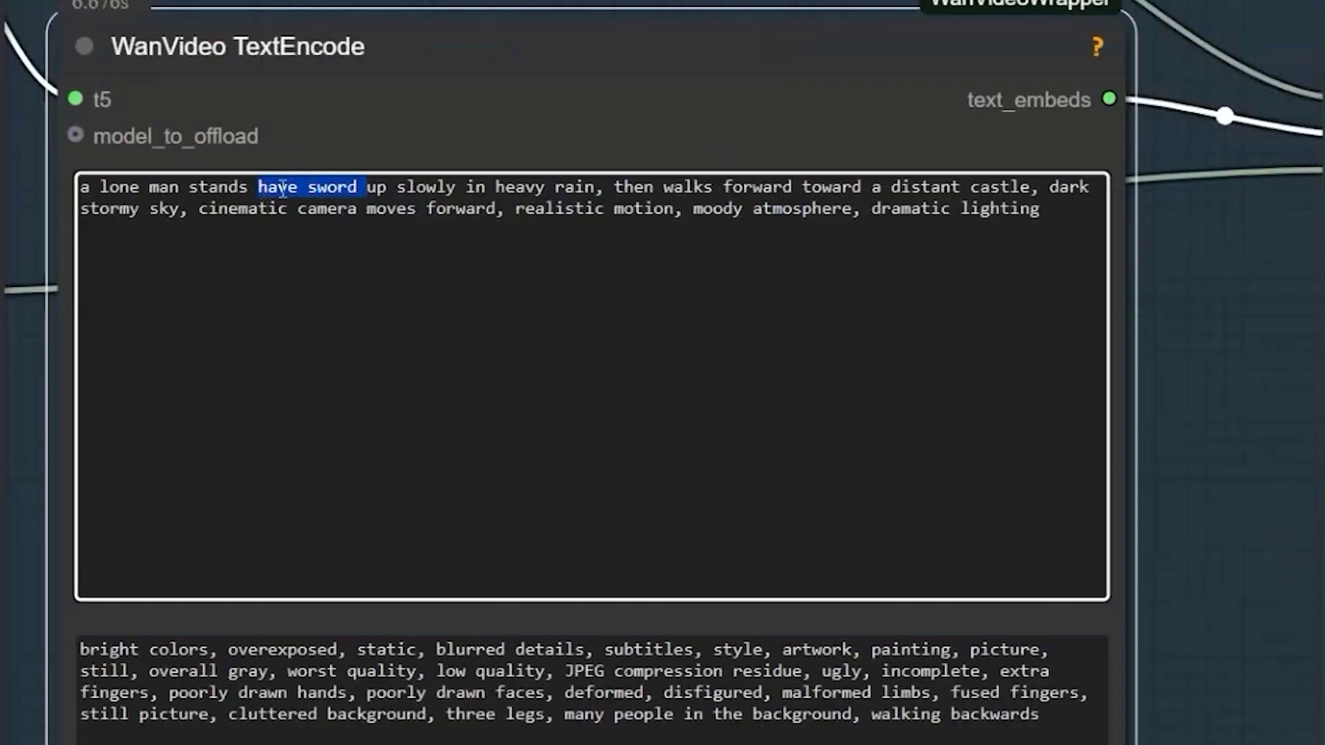
pyautogui.rightClick(283, 189)
pyautogui.click(355, 322)
pyautogui.press('BackSpace')
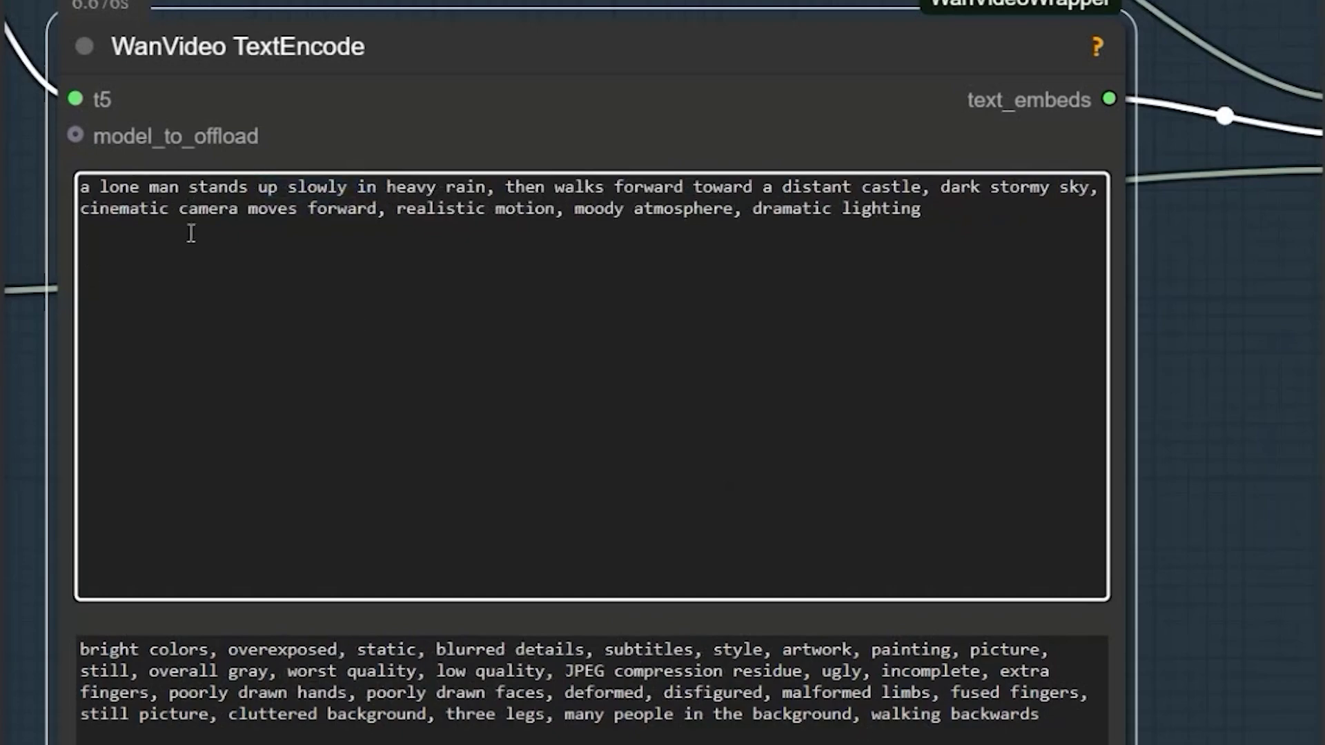
pyautogui.hotkey('ctrl', 'z')
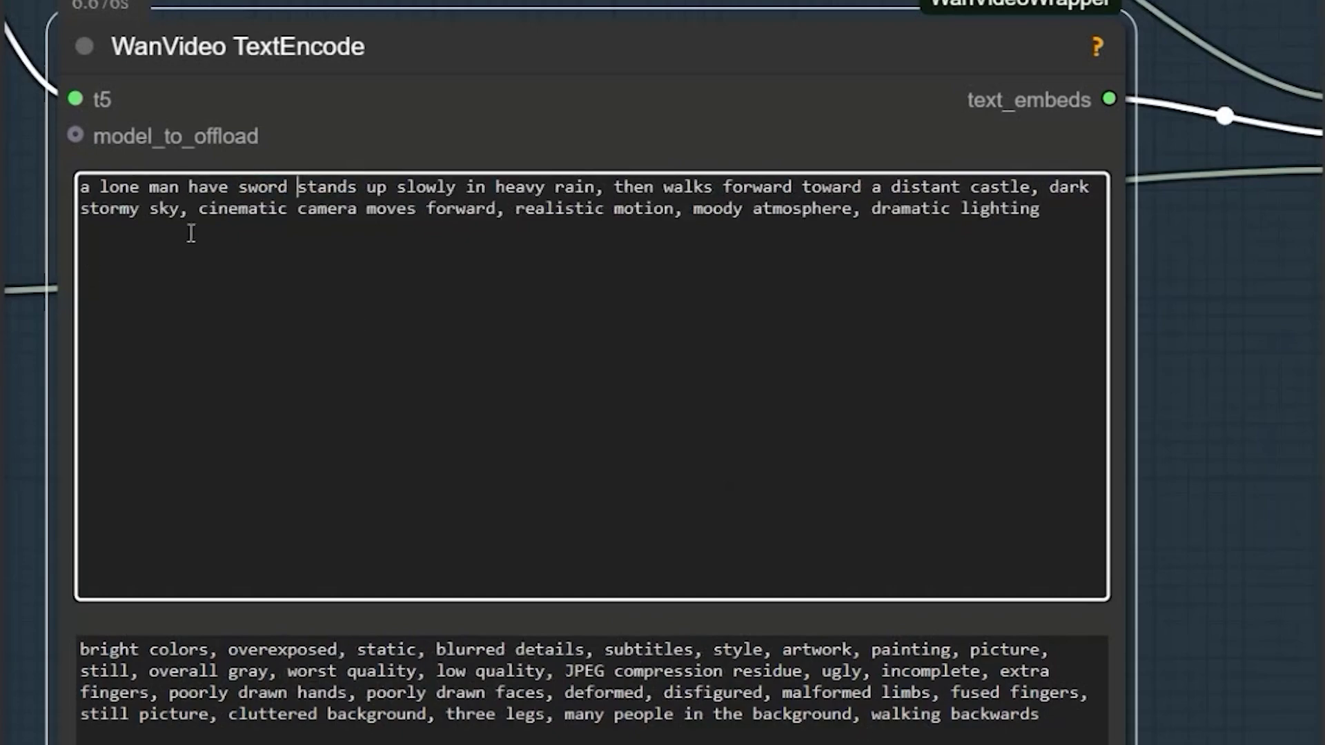
pyautogui.write('in hand')
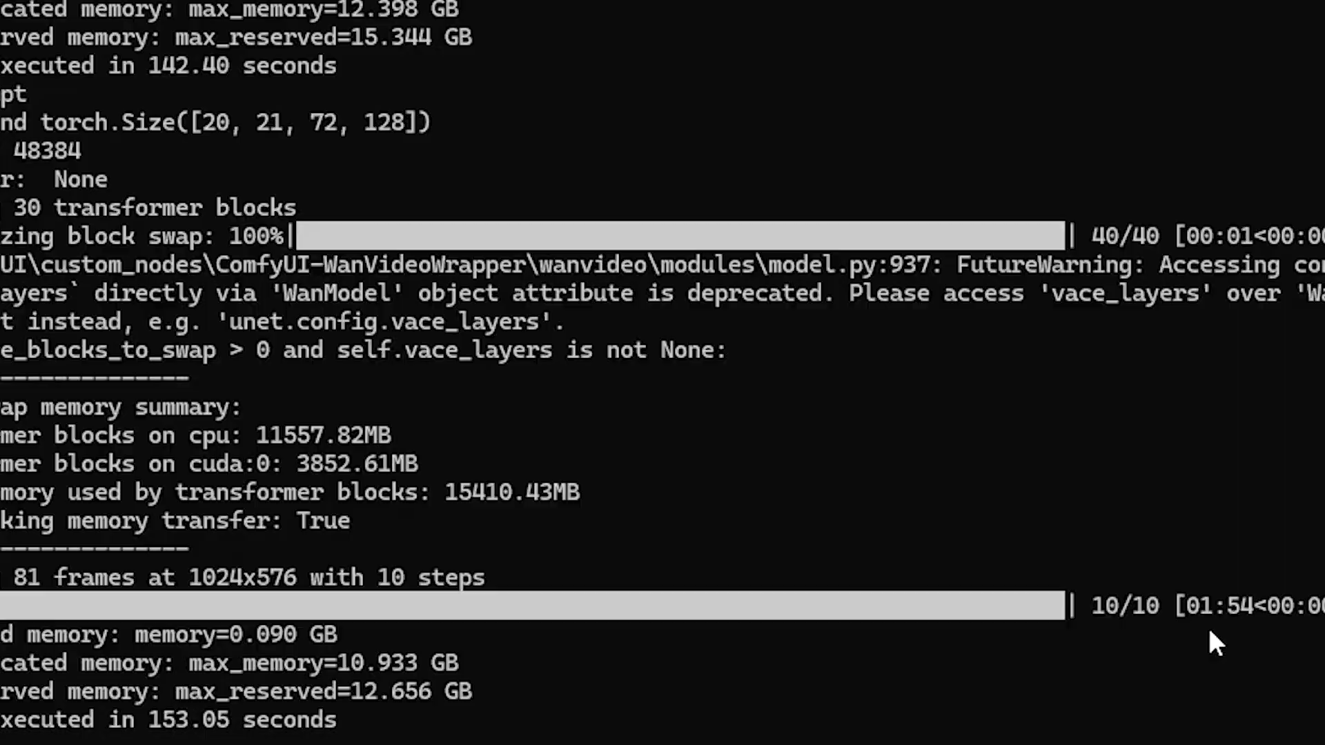
# Load the new picture as the start image and select the tail of the prompt text
pyautogui.doubleClick(387, 610)
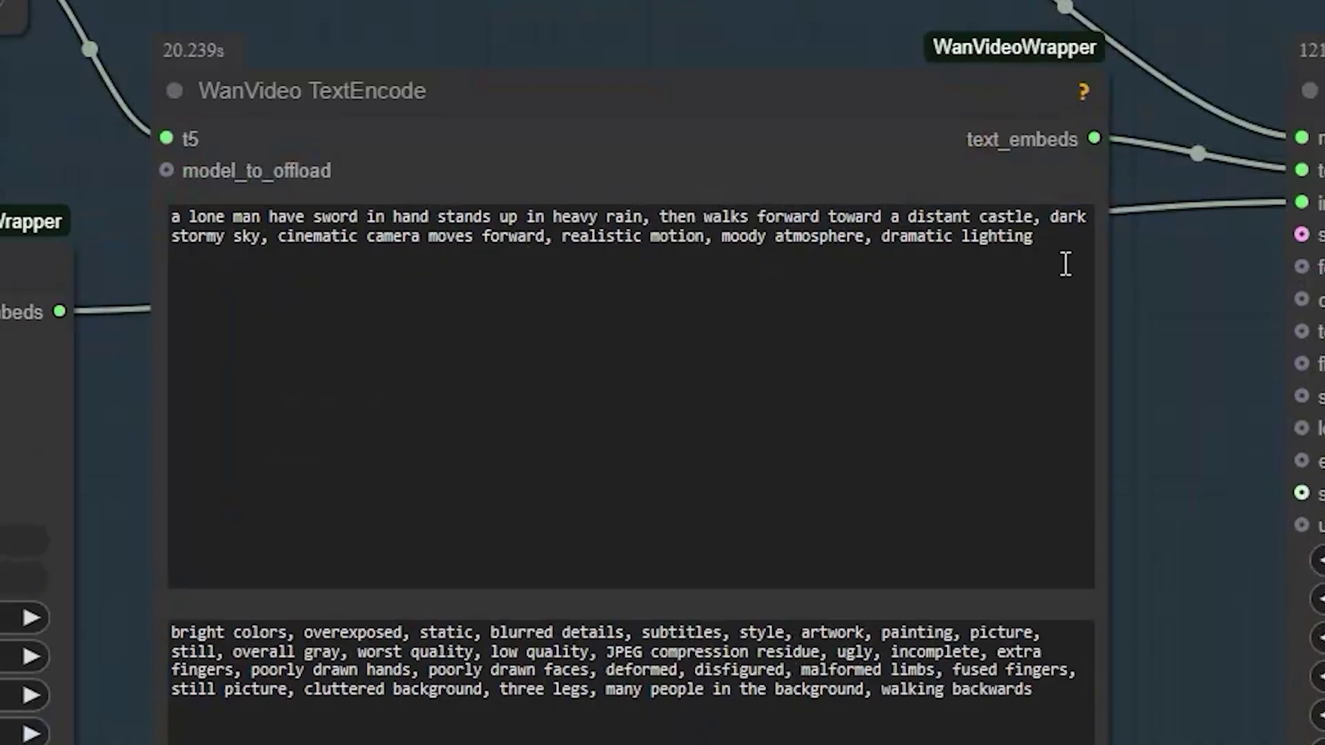
pyautogui.moveTo(1066, 264); pyautogui.dragTo(679, 236)
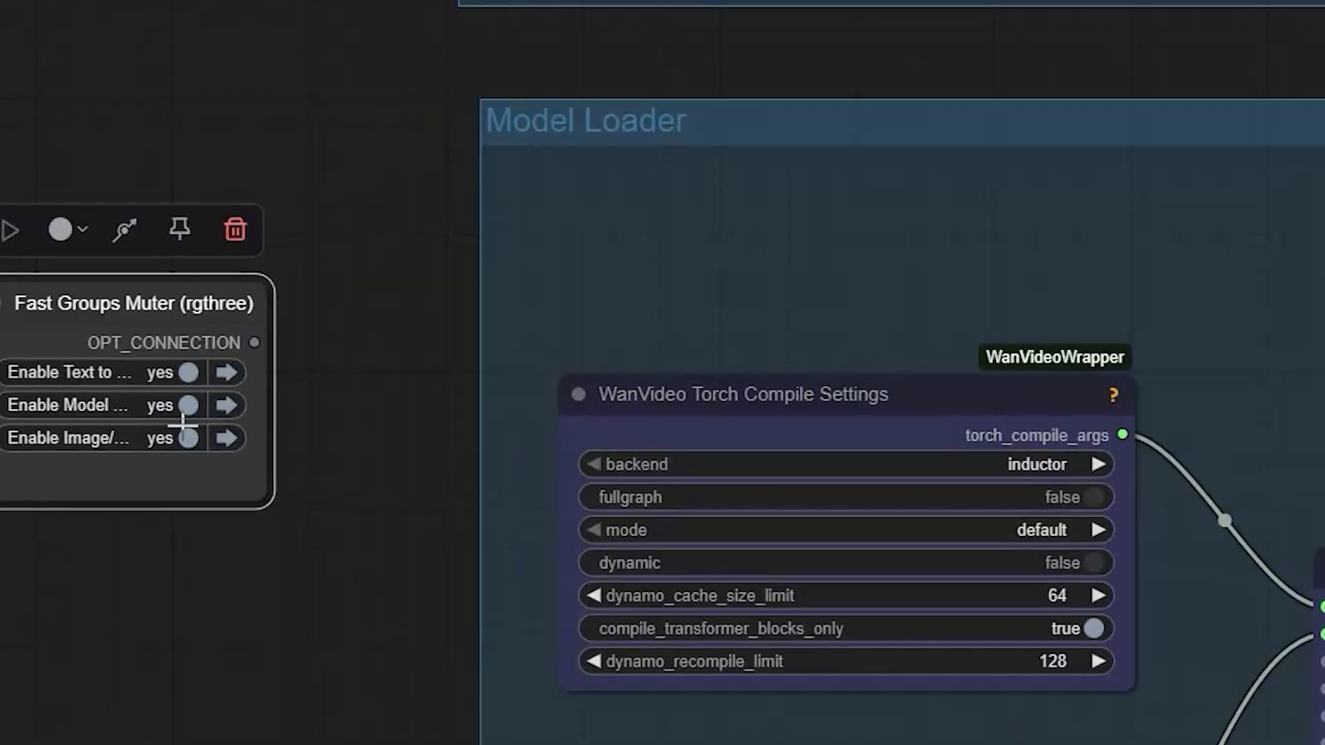
# Set Enable Image/Video to no in the Fast Groups Muter and survey the text-to-video nodes
pyautogui.click(186, 436)
pyautogui.scroll(2, 278, 426)
pyautogui.moveTo(278, 426); pyautogui.dragTo(494, 493)
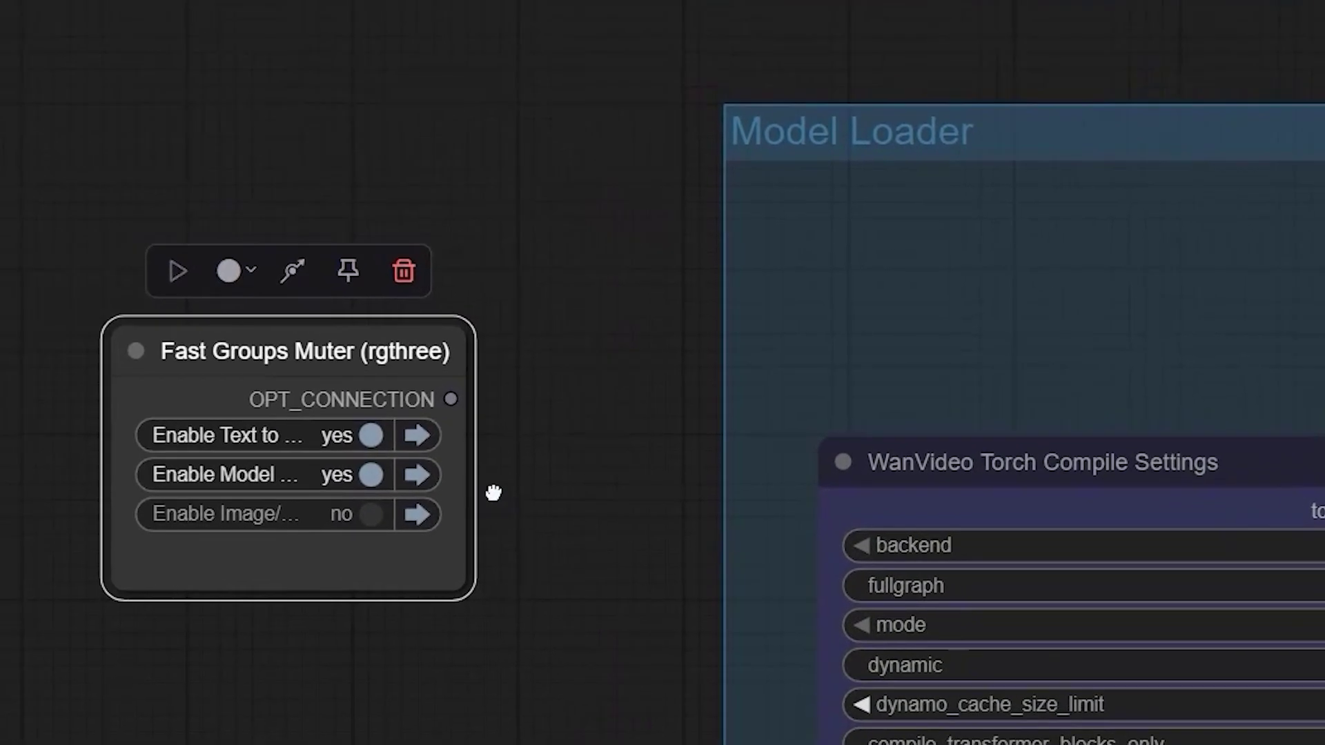
pyautogui.scroll(-5, 497, 491)
pyautogui.scroll(2, 519, 335)
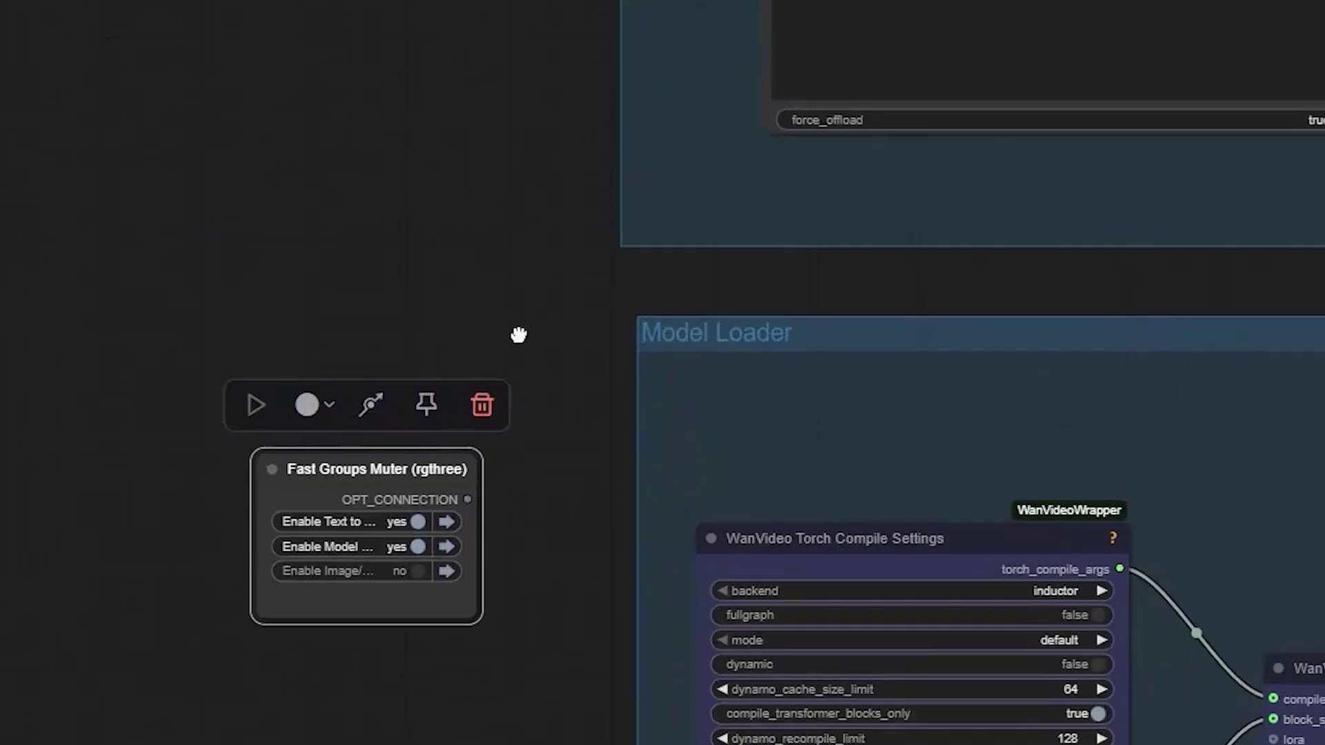
pyautogui.scroll(2, 520, 335)
pyautogui.moveTo(470, 243); pyautogui.dragTo(303, 717)
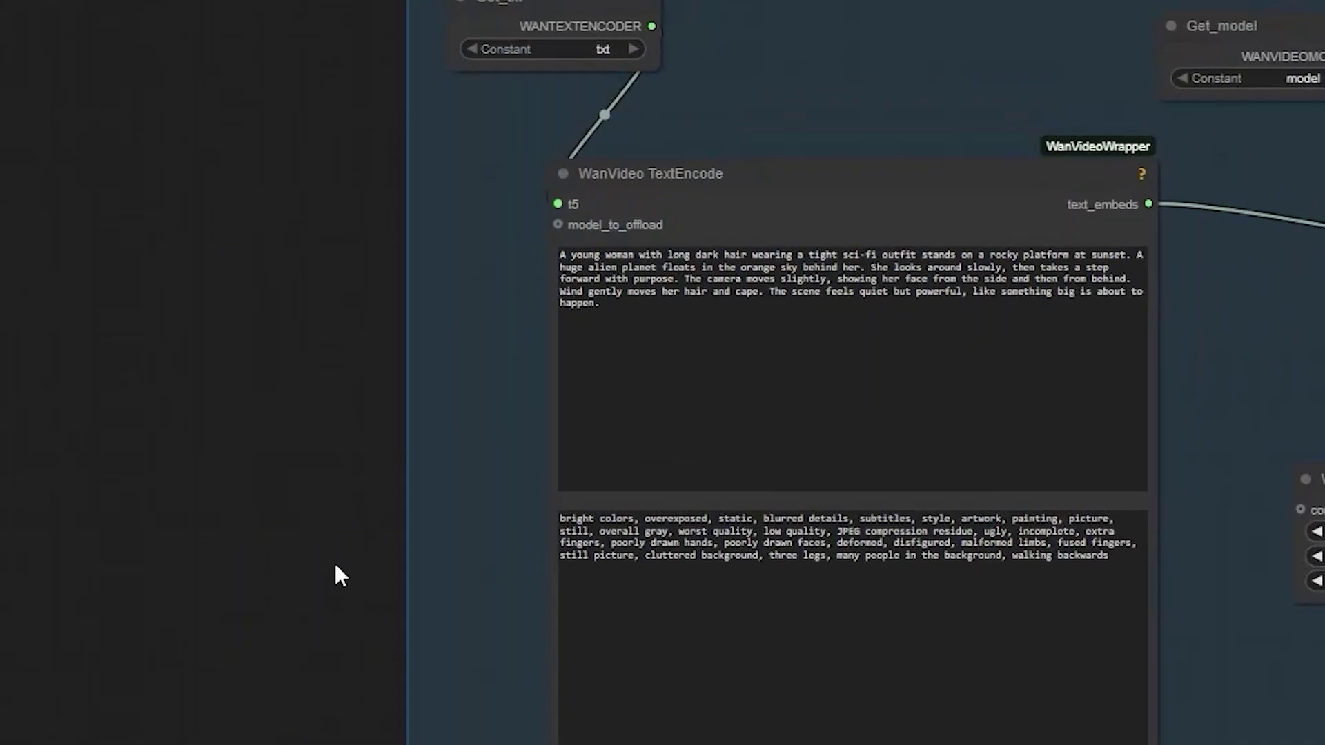
pyautogui.scroll(-1, 335, 563)
pyautogui.moveTo(337, 553); pyautogui.dragTo(62, 507)
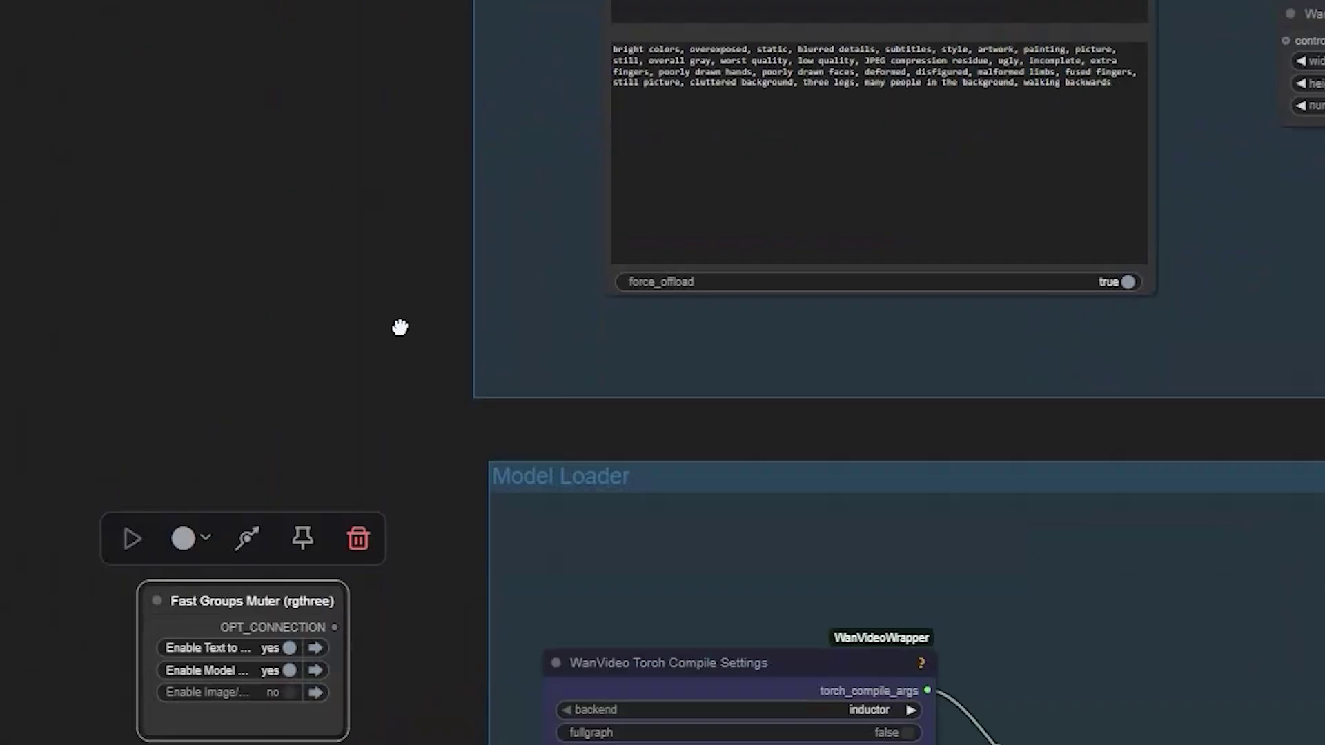
pyautogui.scroll(5, 400, 327)
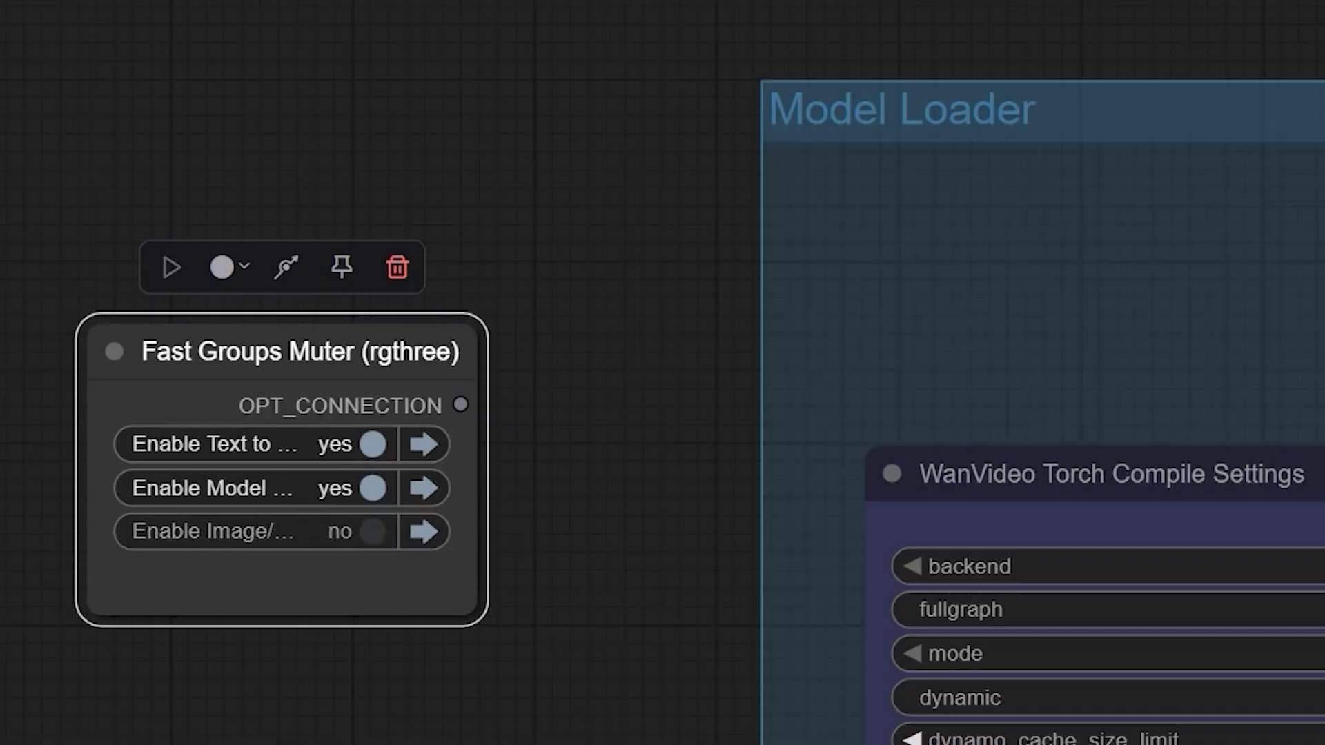
pyautogui.scroll(-2, 697, 449)
pyautogui.scroll(5, 681, 606)
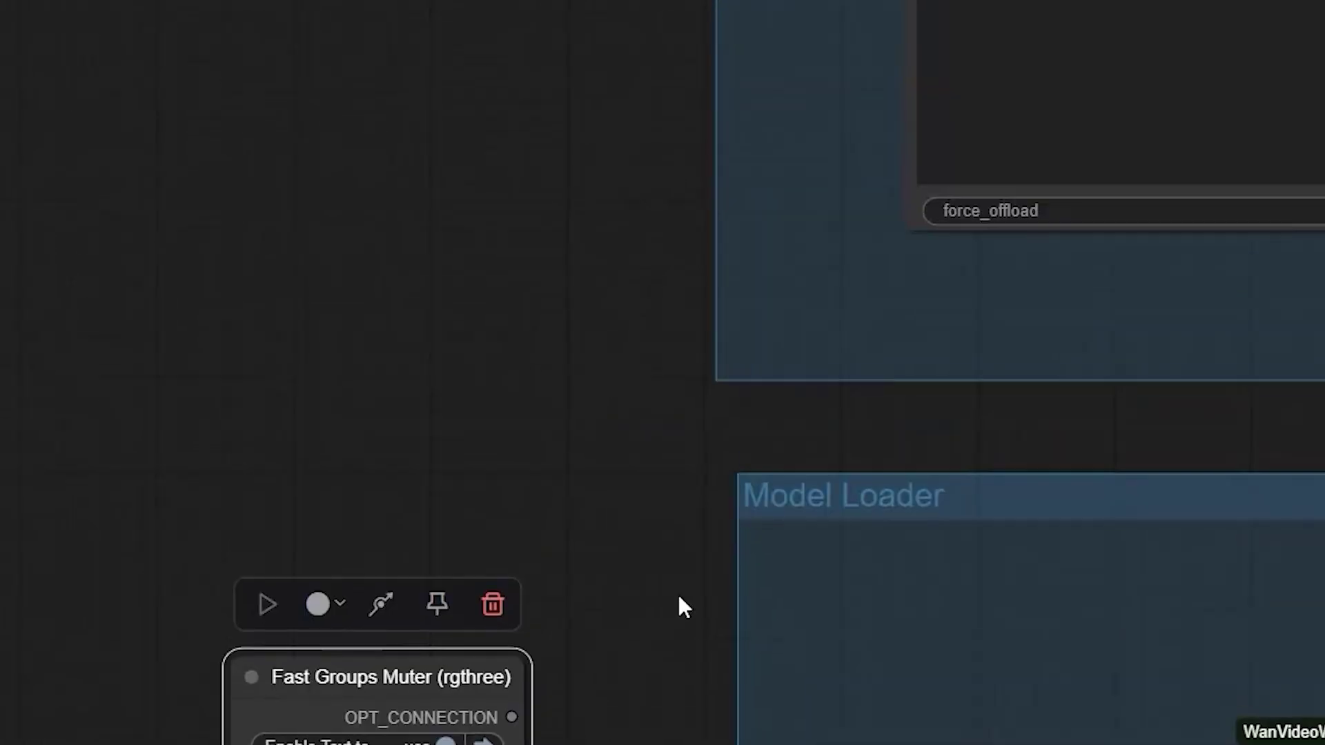
pyautogui.scroll(-2, 405, 509)
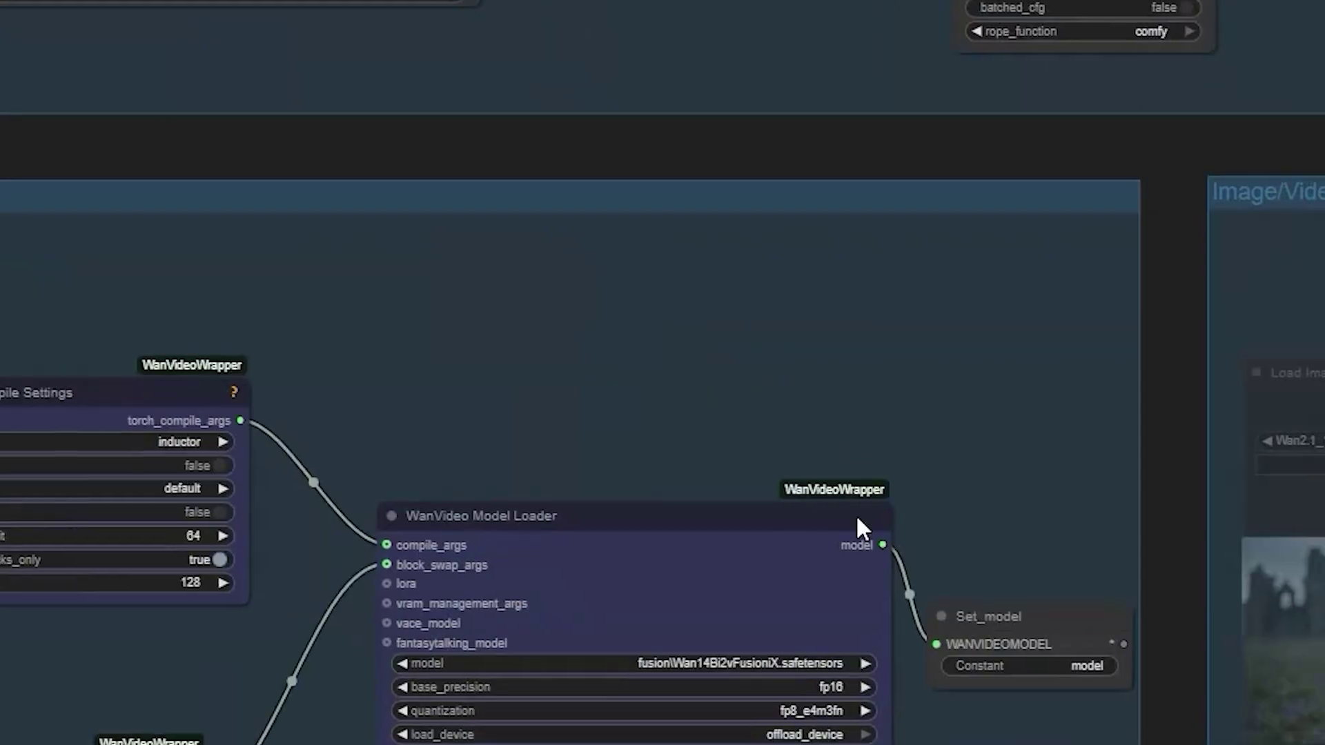
# Load fusion\Wan2.1_T2V_14B_FusionX_VACE-FP8_e4m3fn.safetensors in the WanVideo Model Loader
pyautogui.scroll(5, 985, 345)
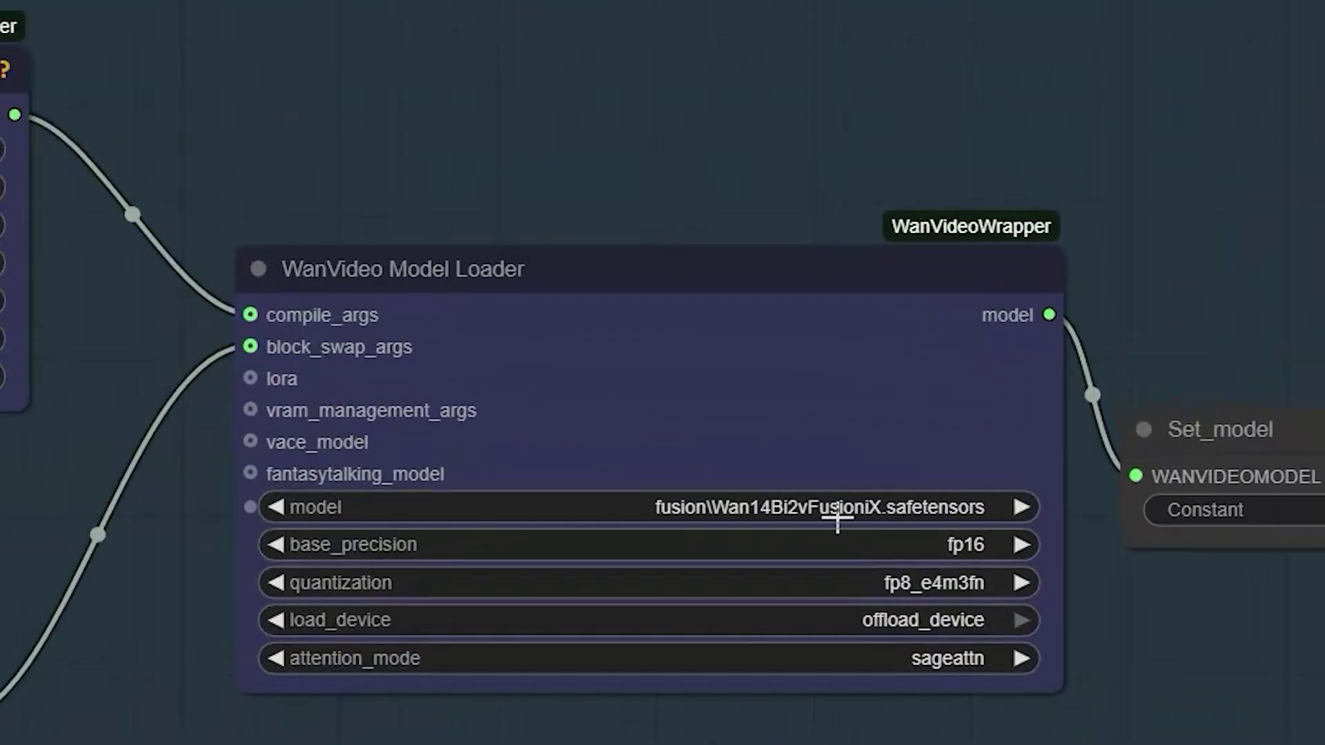
pyautogui.click(837, 515)
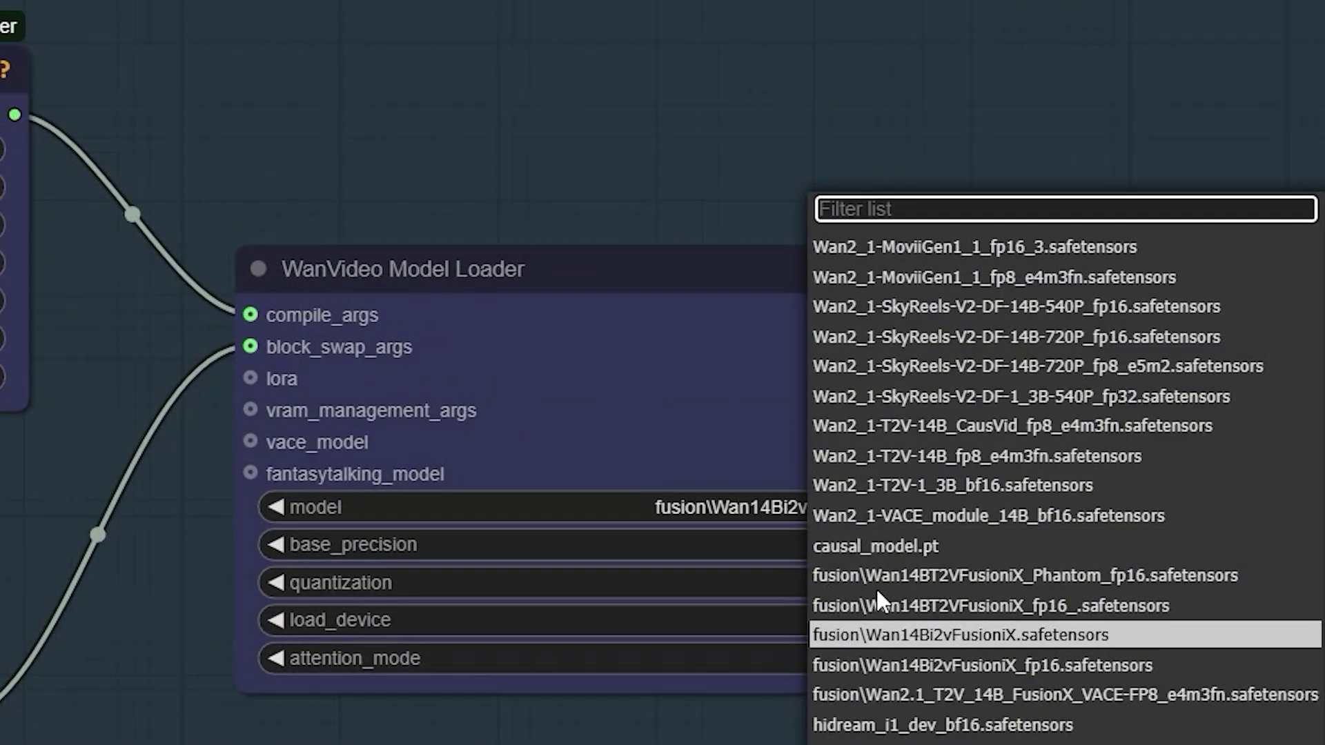
pyautogui.click(974, 696)
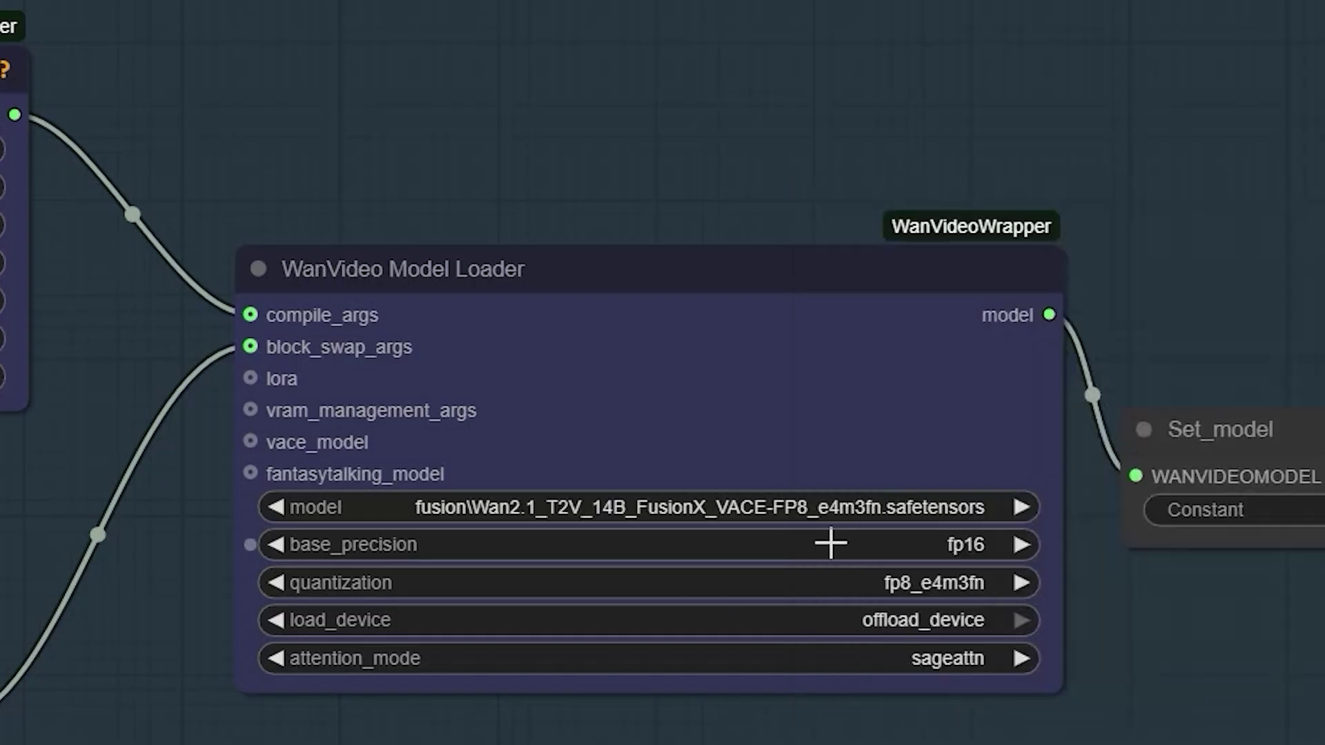
pyautogui.click(775, 521)
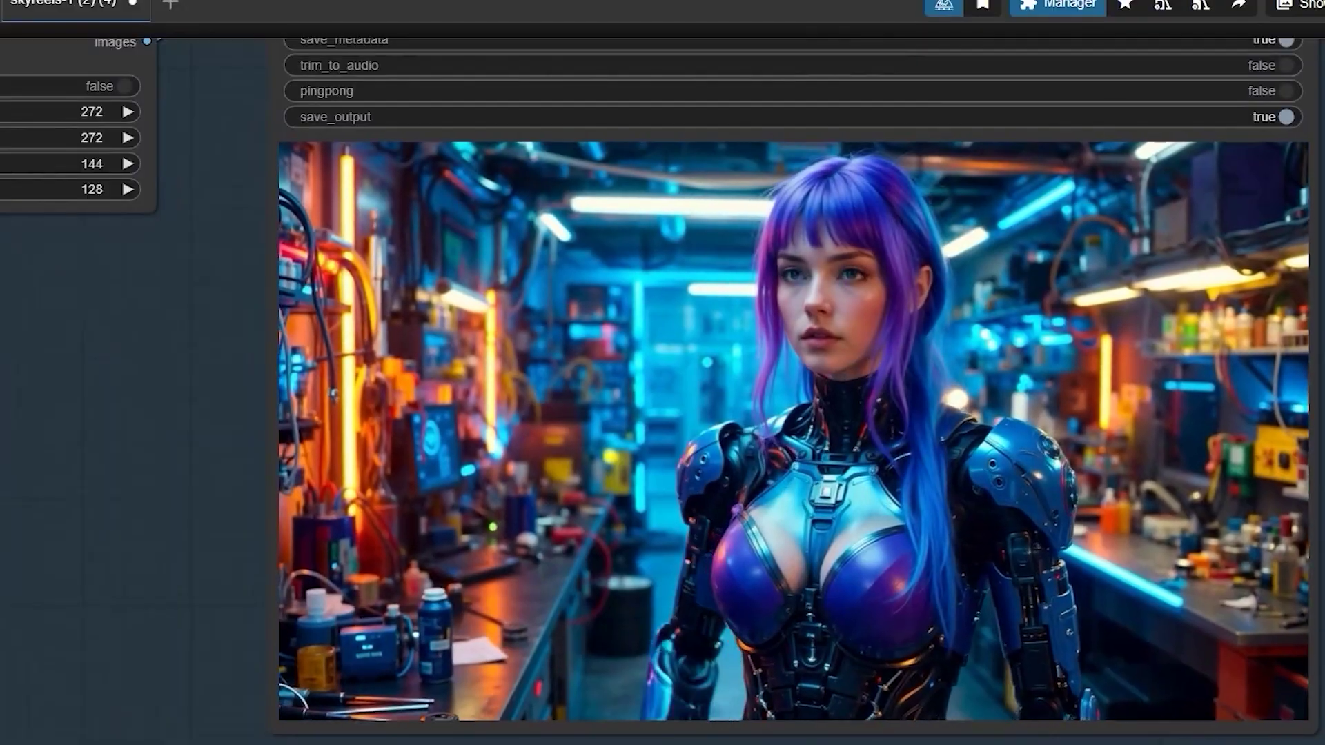
# Zoom out to view the generated cyberpunk lab clip near the Sampler and Decode nodes
pyautogui.scroll(-2, 663, 387)
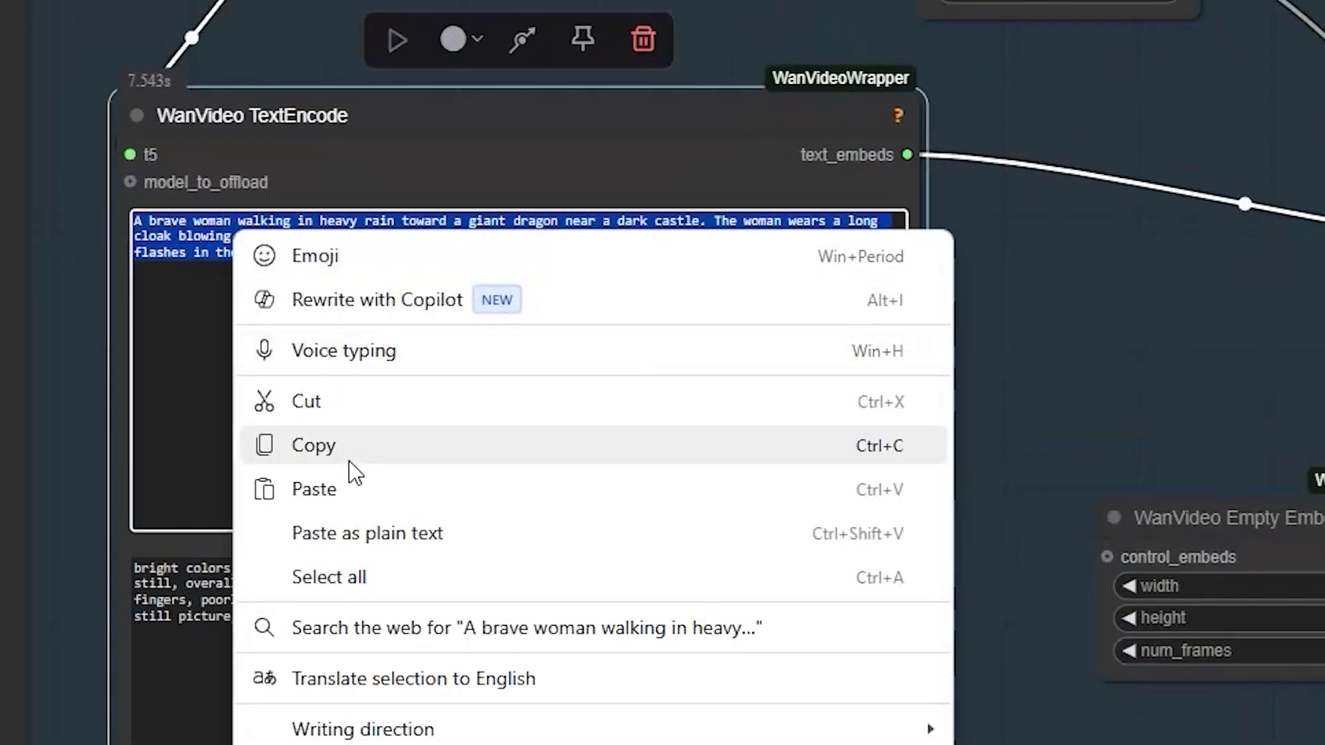
# Confirm the dragon-and-castle prompt and zoom out to watch the Video Combine preview
pyautogui.click(515, 491)
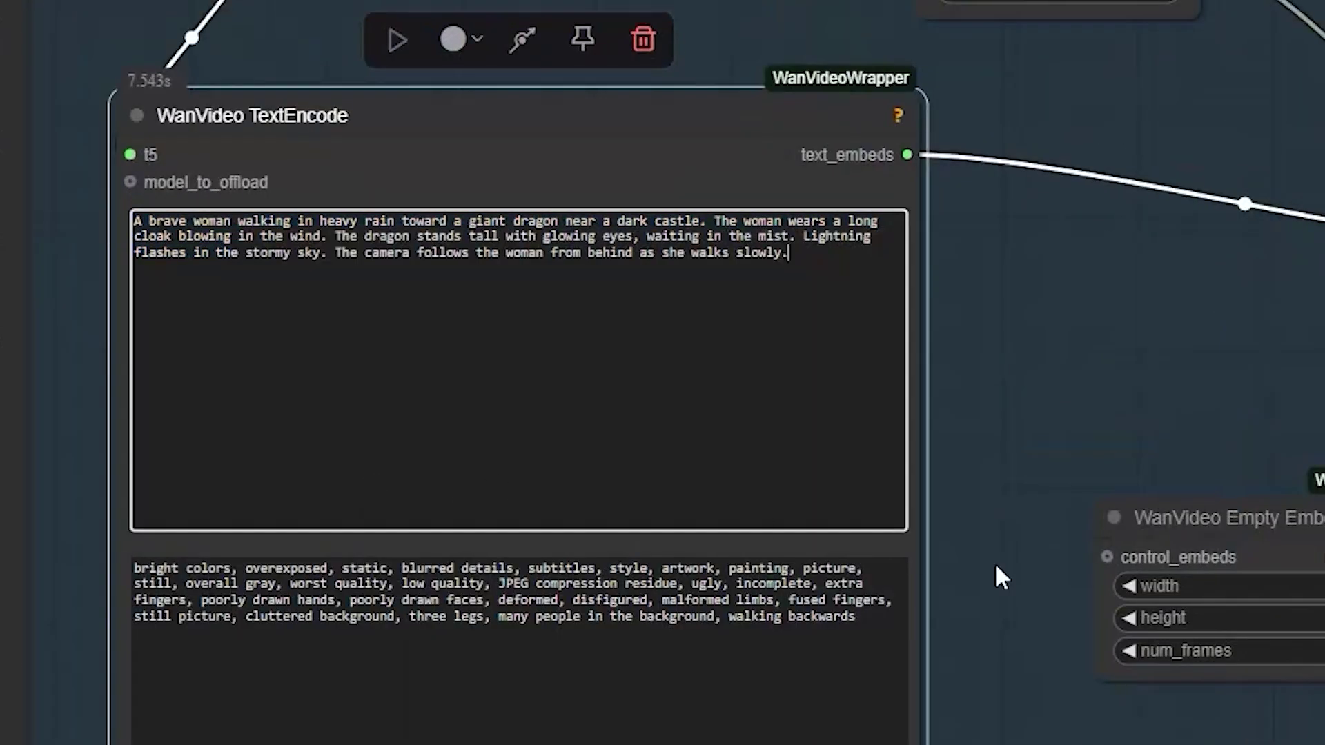
pyautogui.scroll(-4, 1000, 577)
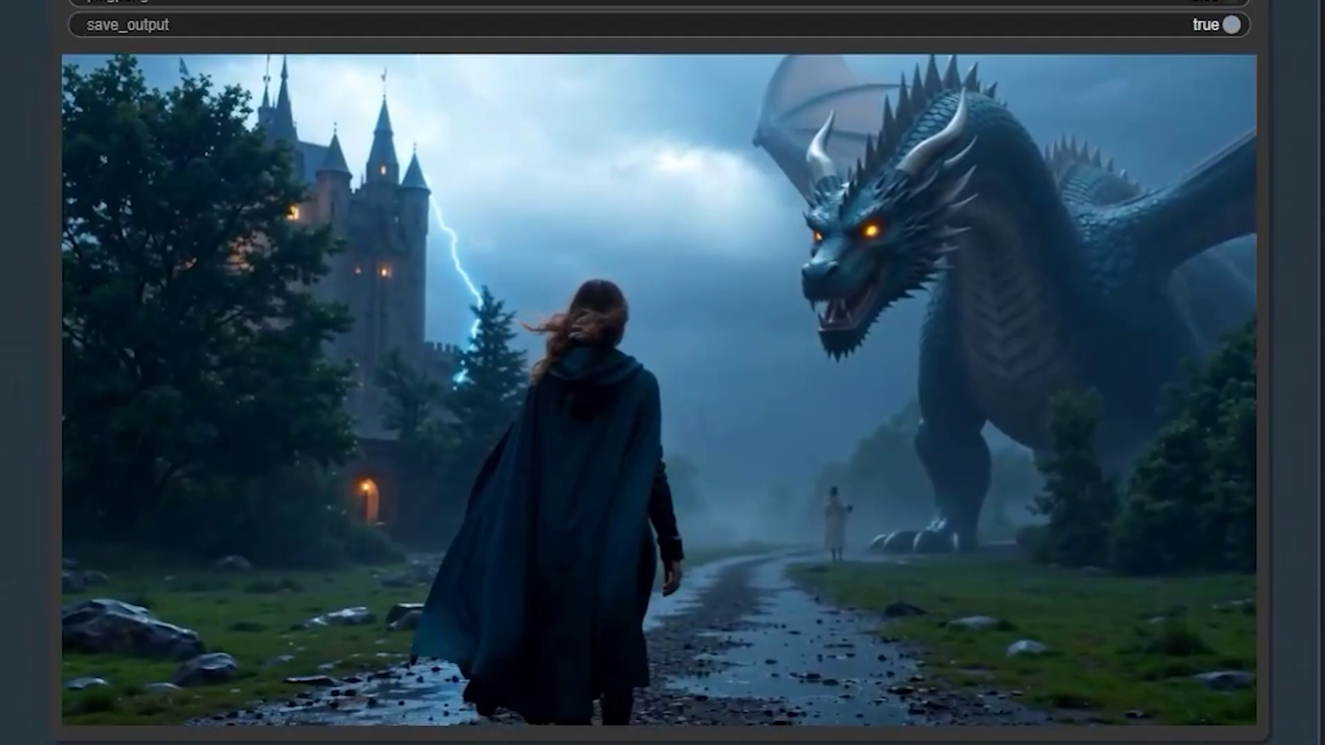